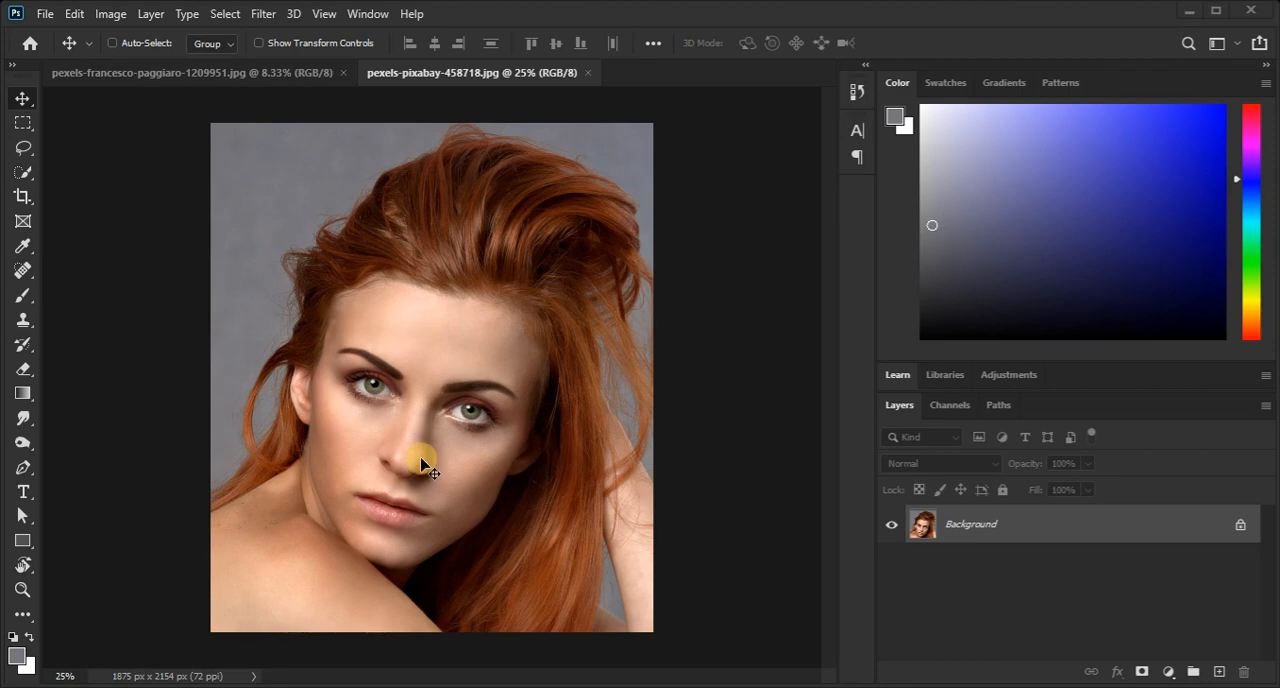
# Check the cracked-wall texture image, return to the portrait document and display its colour channels.
pyautogui.click(228, 76)
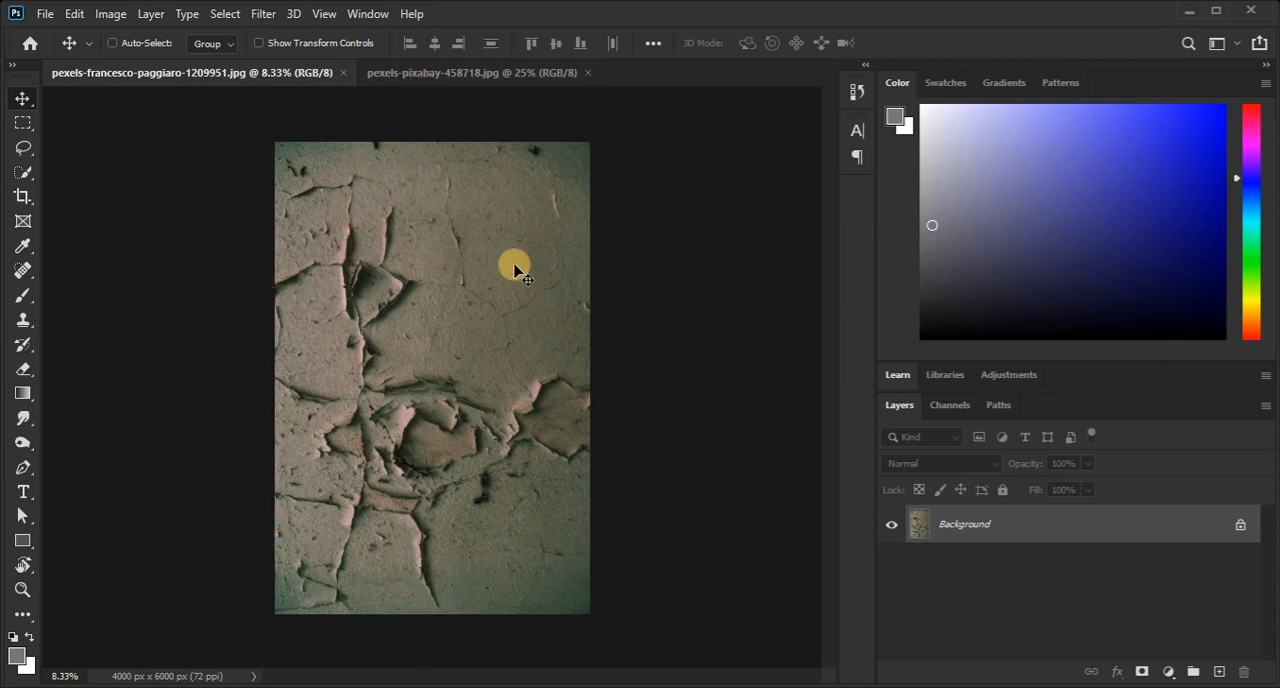
pyautogui.click(464, 80)
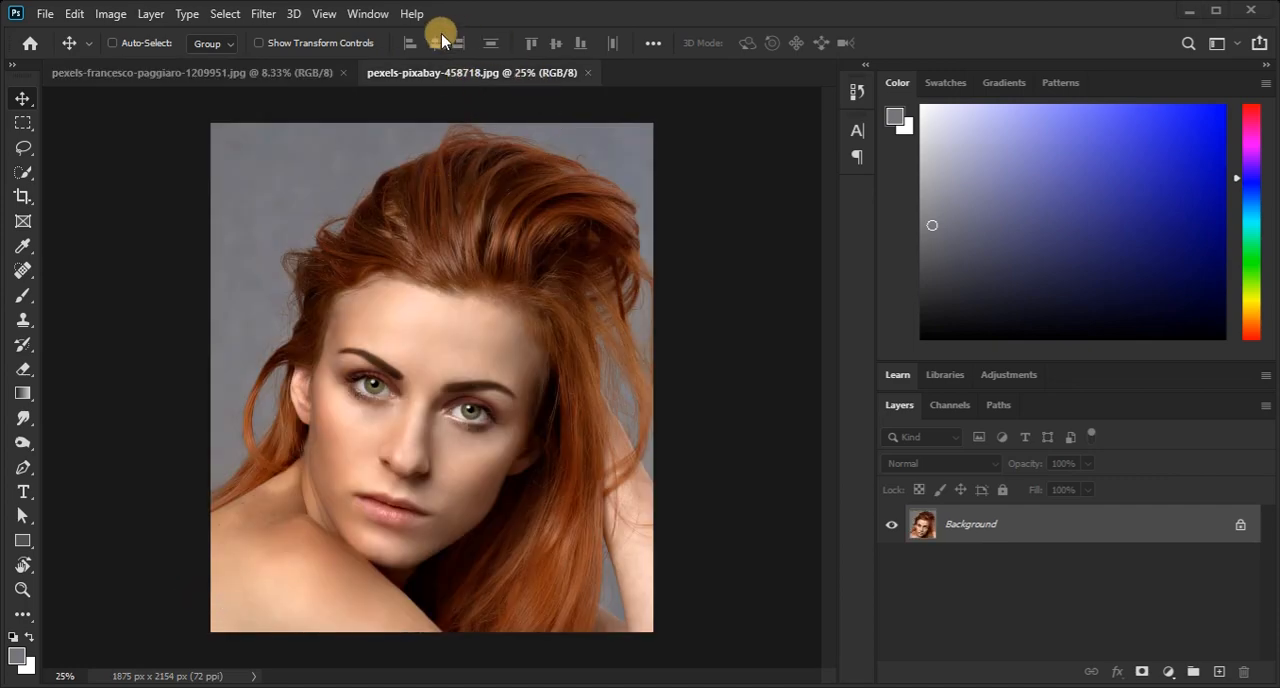
pyautogui.click(367, 14)
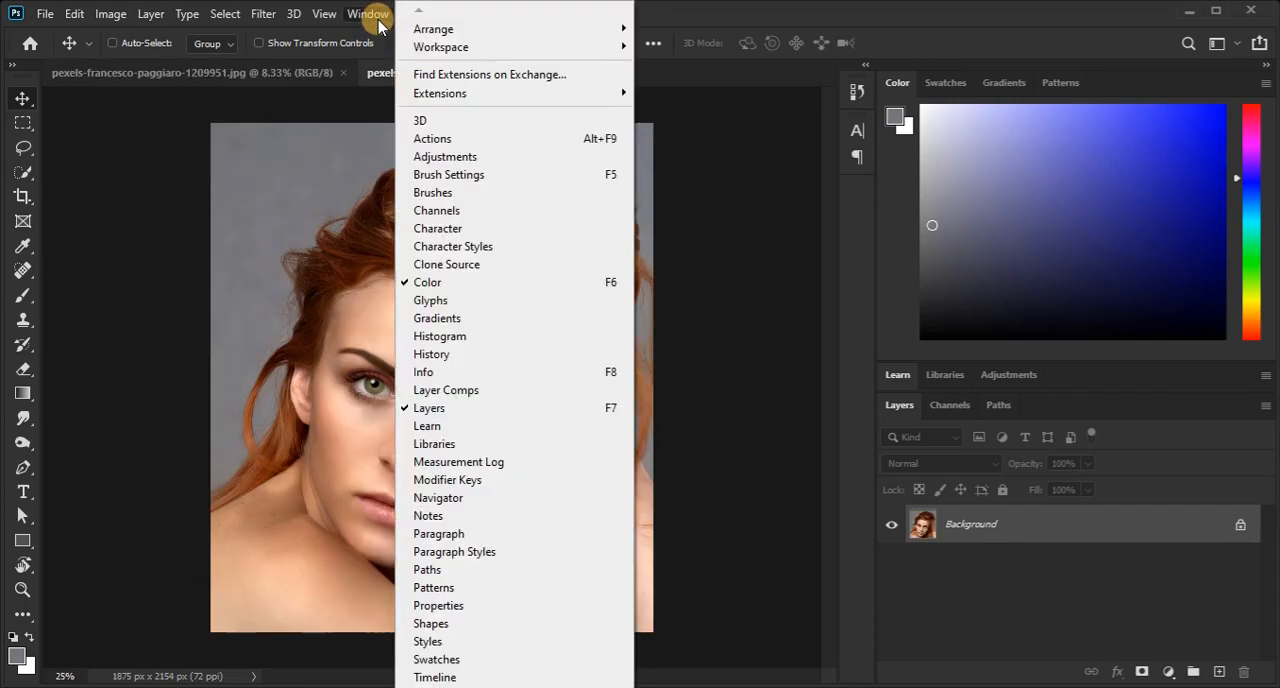
pyautogui.click(476, 212)
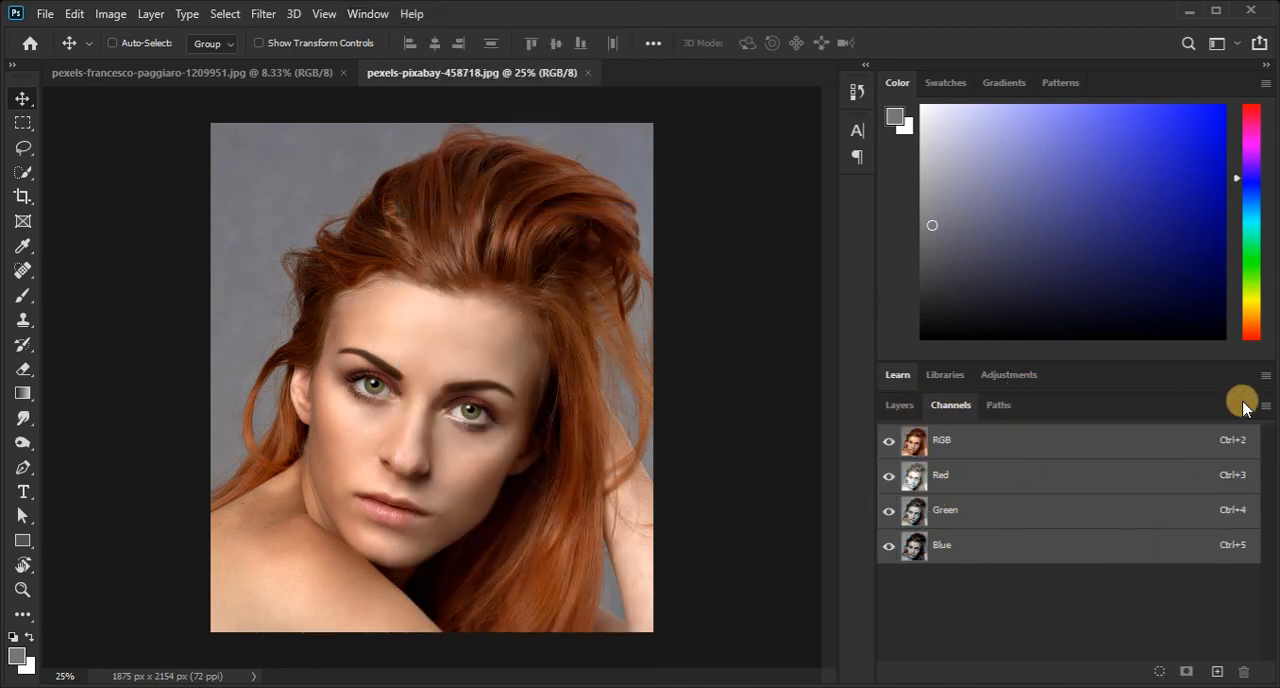
# Compare the contrast of the portrait's Red, Green and Blue channels one by one, leaving only the Blue channel selected.
pyautogui.click(974, 476)
pyautogui.click(960, 511)
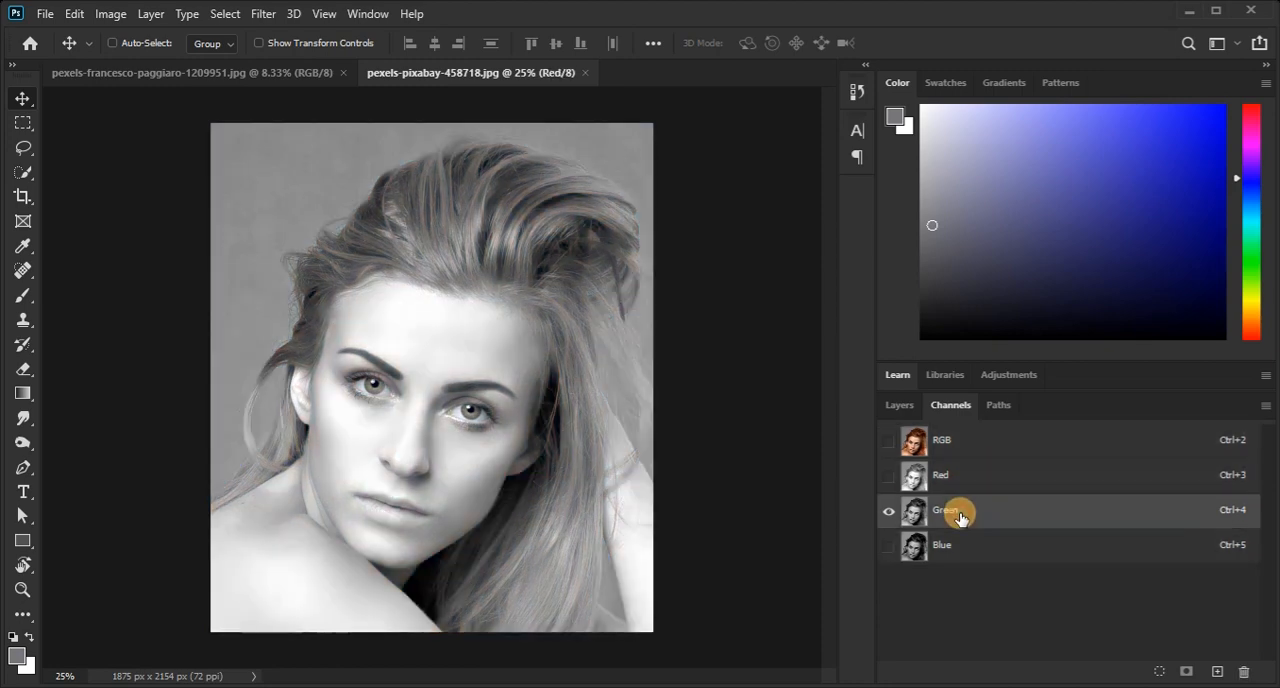
pyautogui.click(951, 548)
pyautogui.click(966, 477)
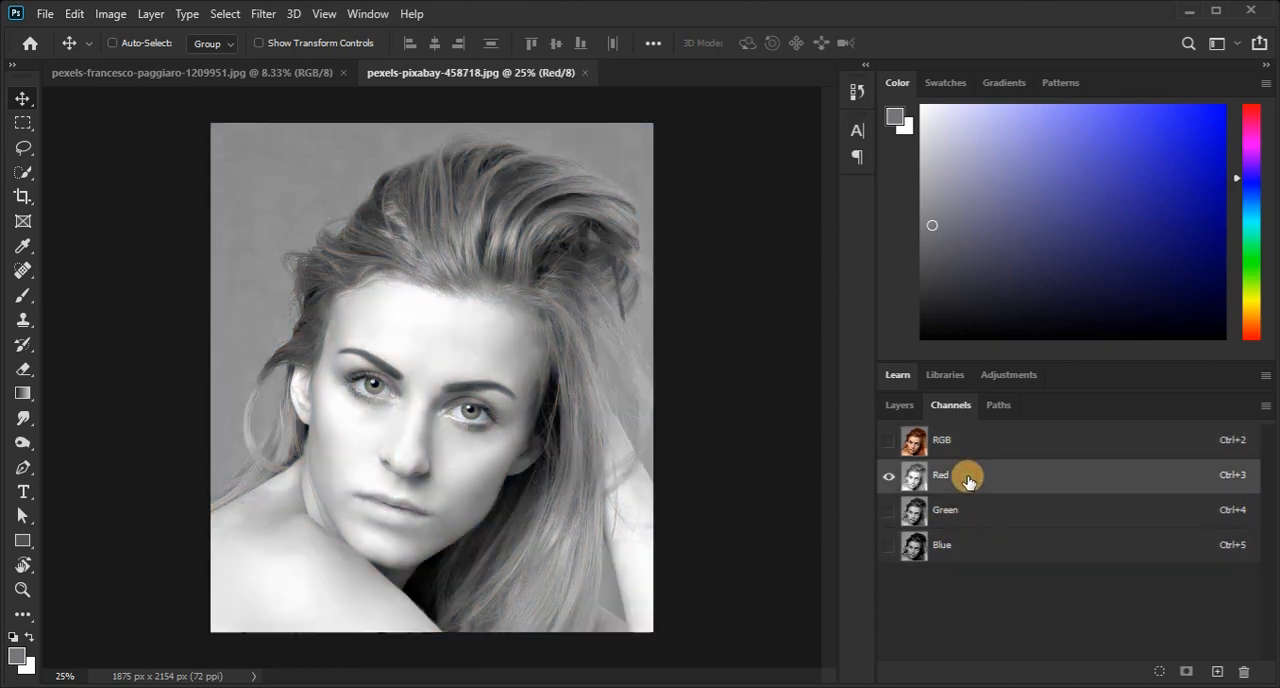
pyautogui.click(958, 449)
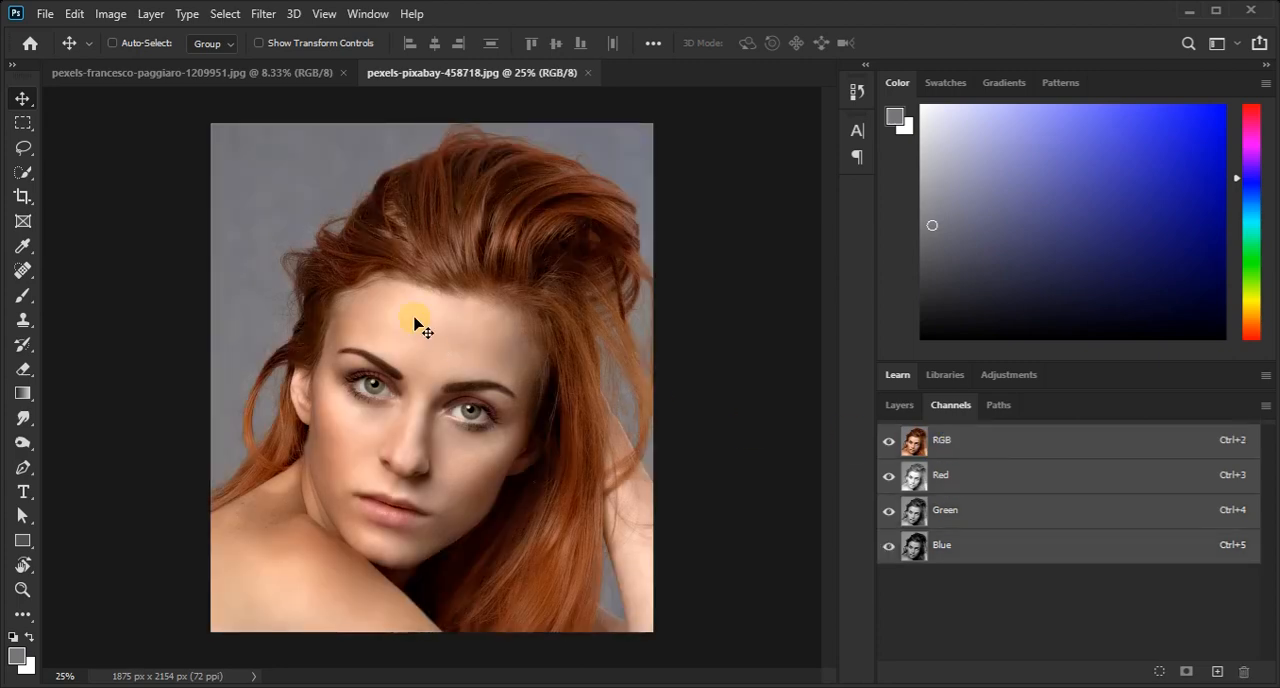
pyautogui.click(984, 477)
pyautogui.click(978, 510)
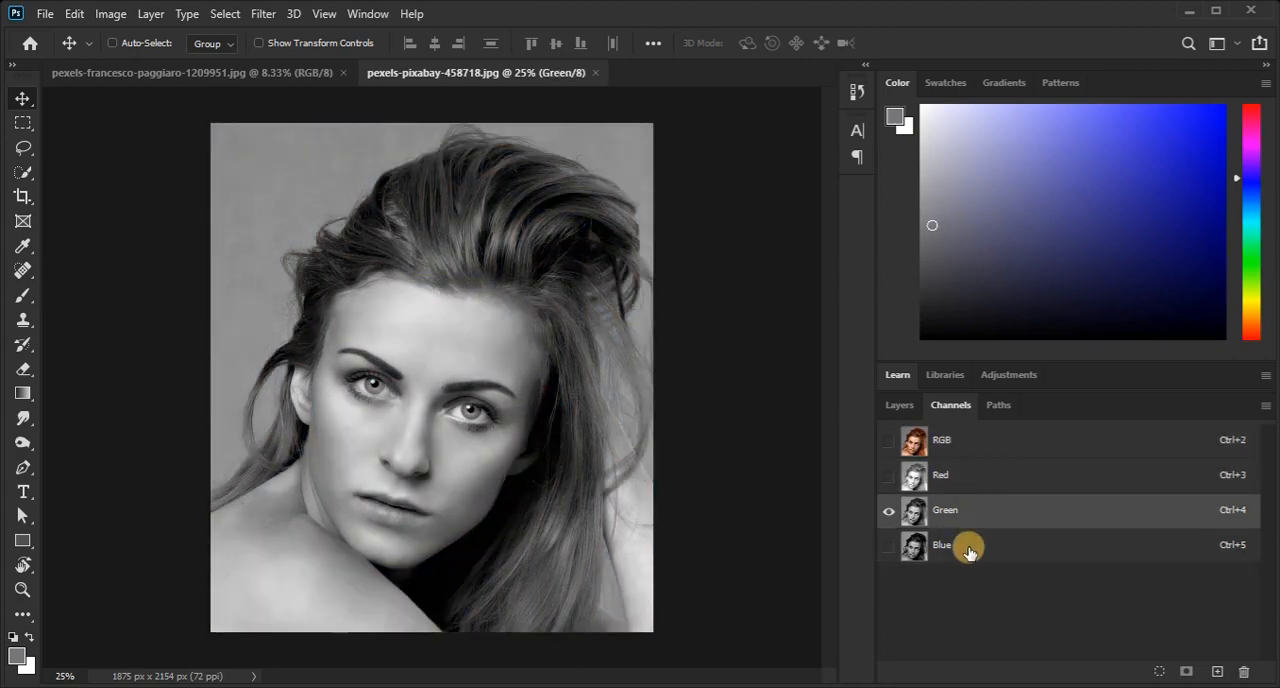
pyautogui.click(967, 546)
pyautogui.click(984, 511)
pyautogui.click(966, 544)
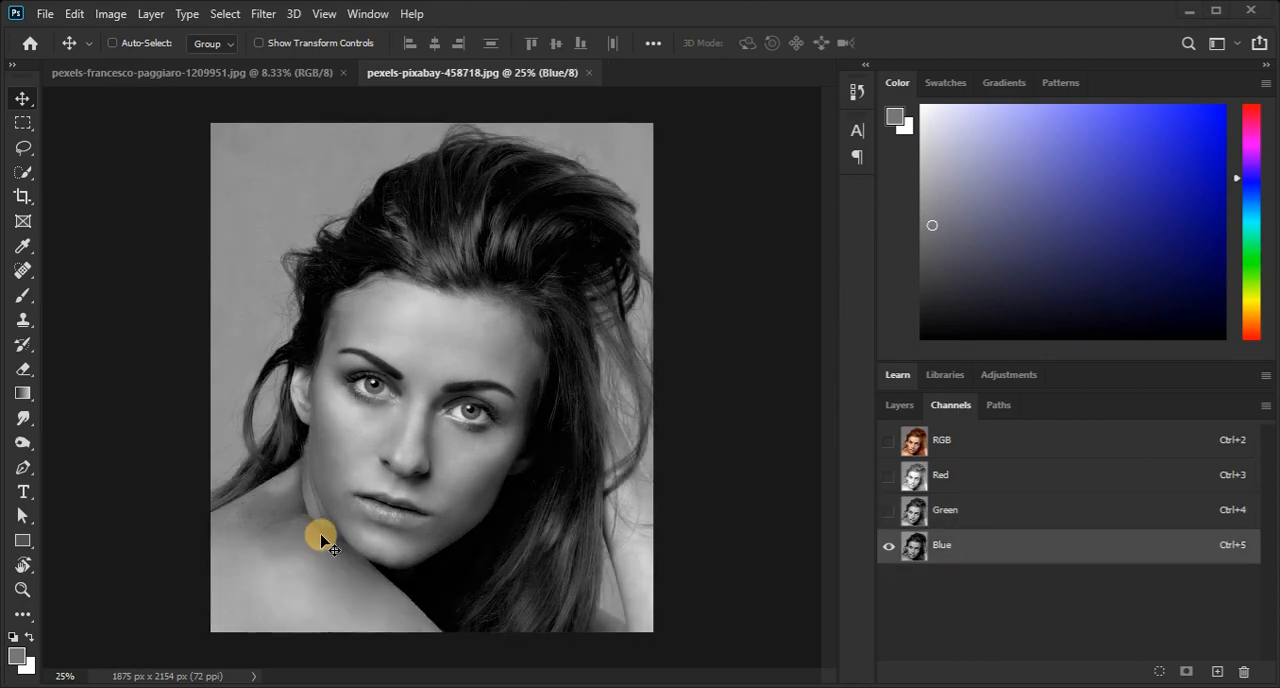
# Duplicate the portrait's Blue channel into a new document.
pyautogui.rightClick(975, 552)
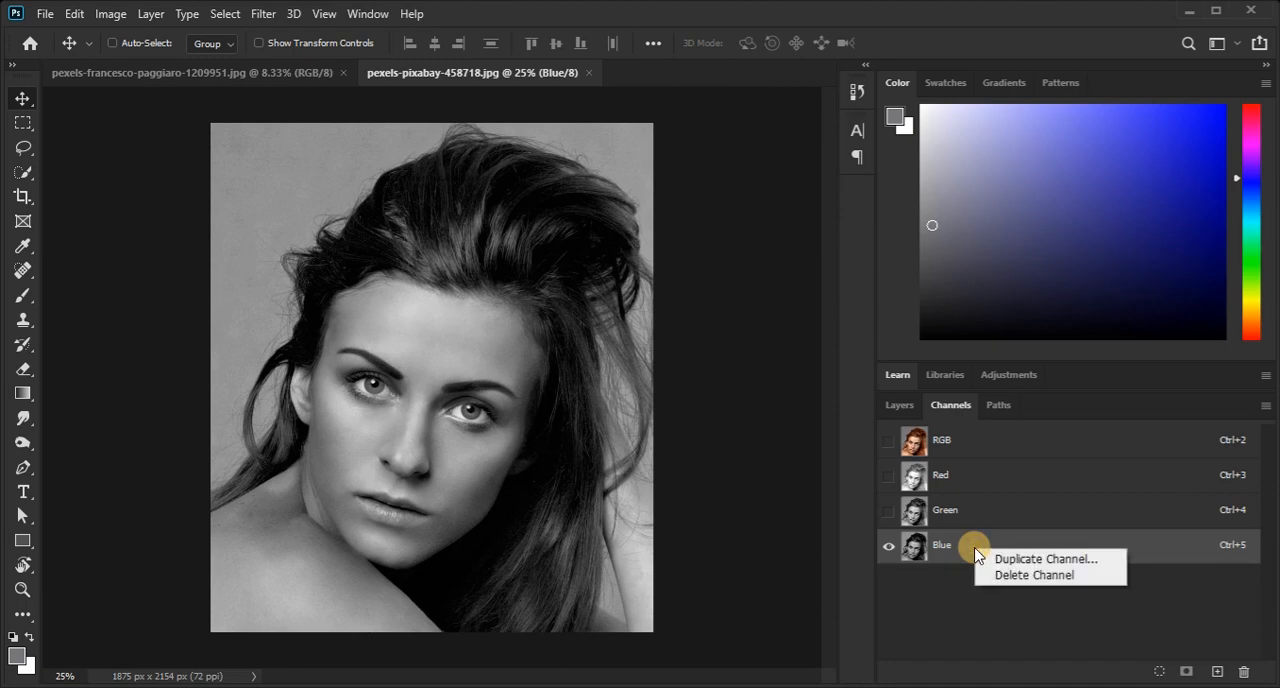
pyautogui.click(1043, 562)
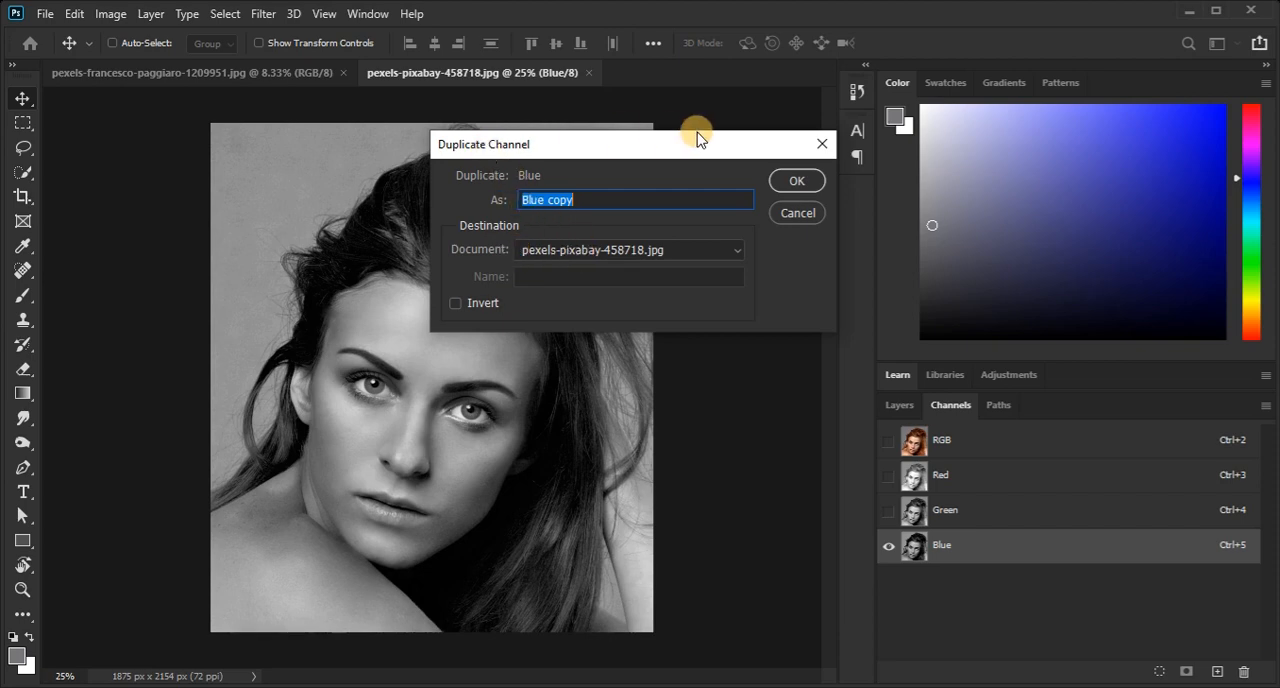
pyautogui.click(573, 255)
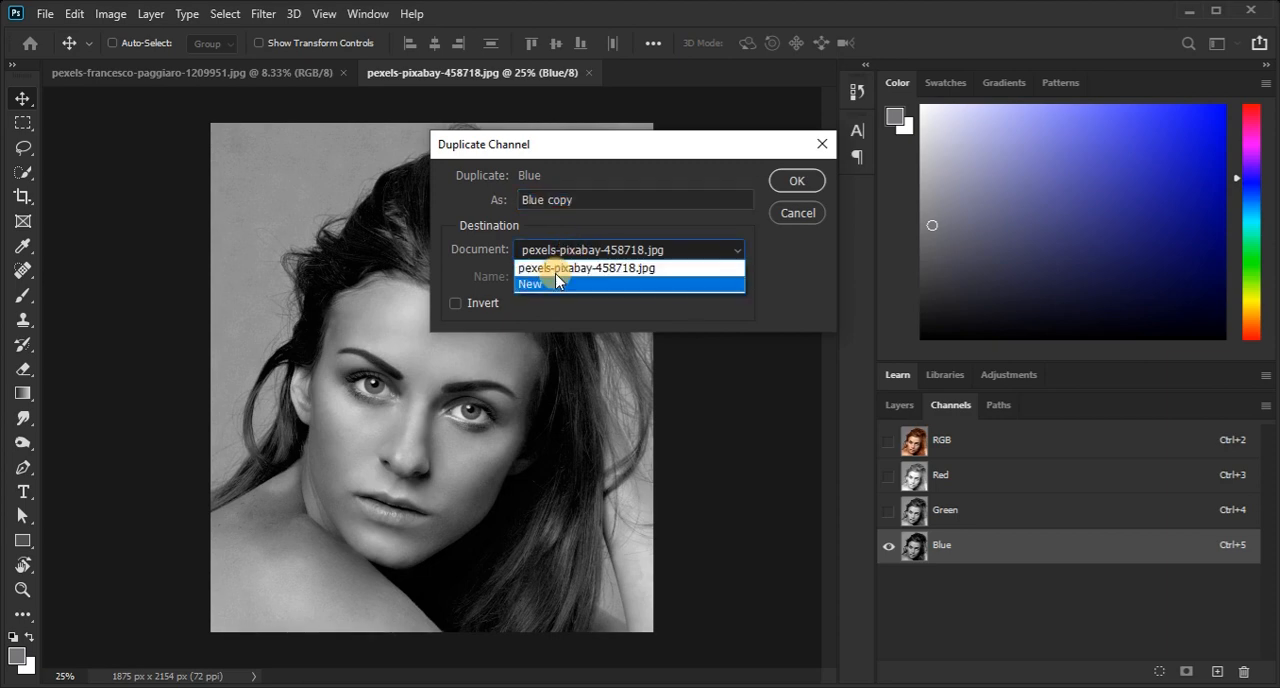
pyautogui.click(545, 285)
pyautogui.click(786, 183)
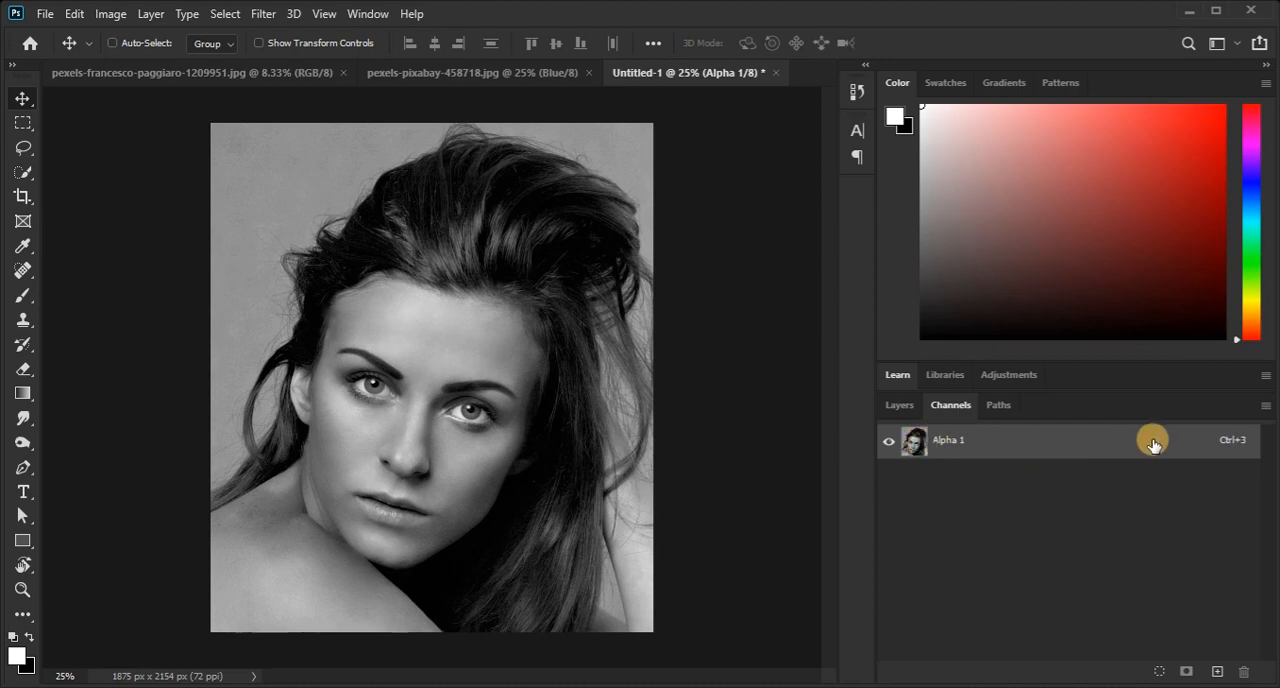
# Save the new channel document on the computer's Desktop as a Photoshop file named 1.
pyautogui.click(45, 14)
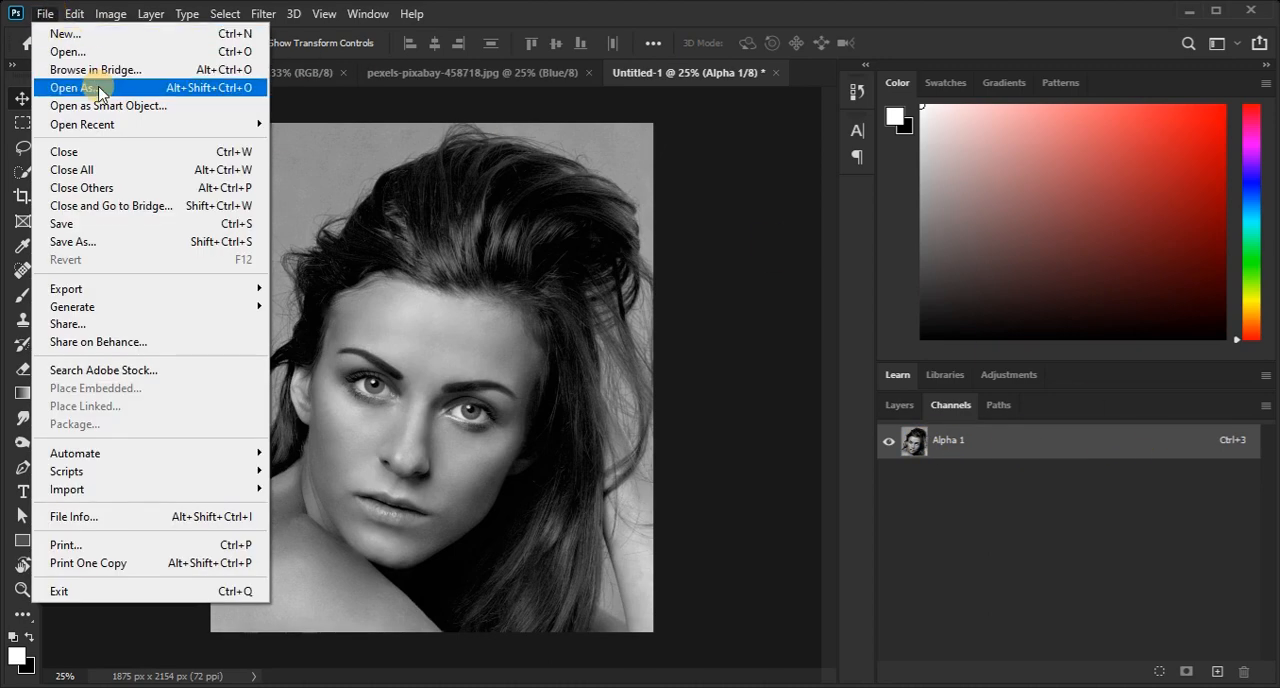
pyautogui.click(106, 241)
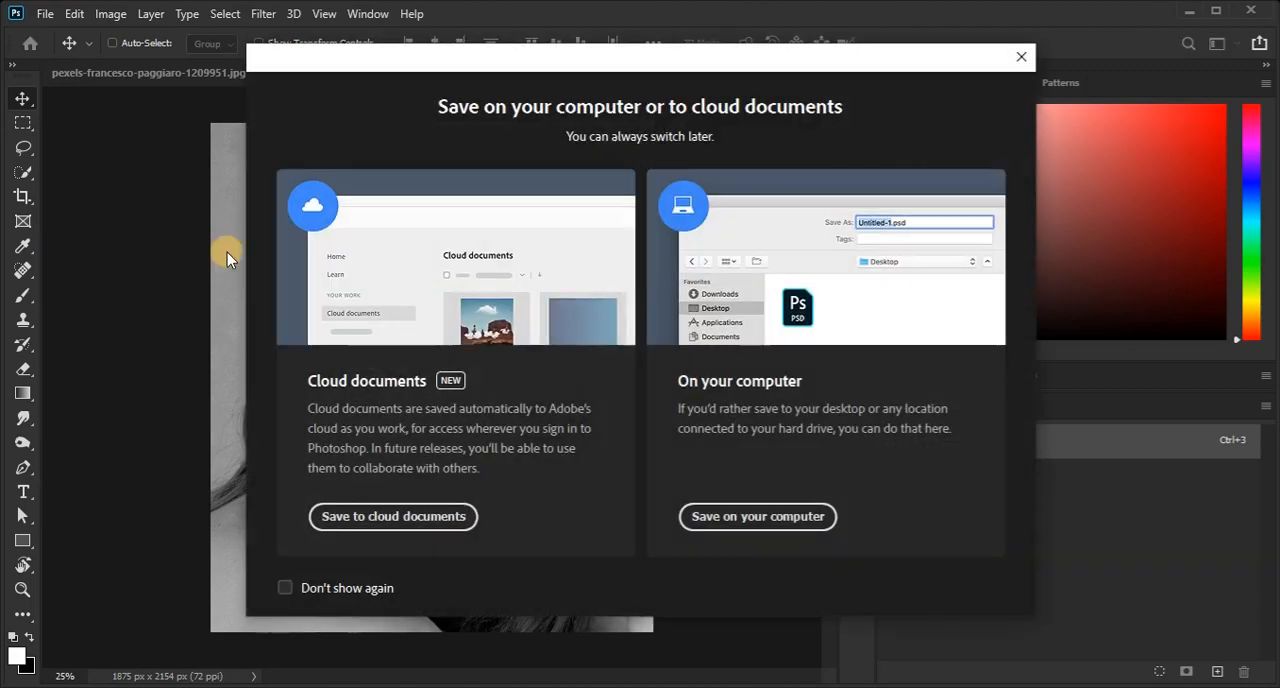
pyautogui.click(750, 516)
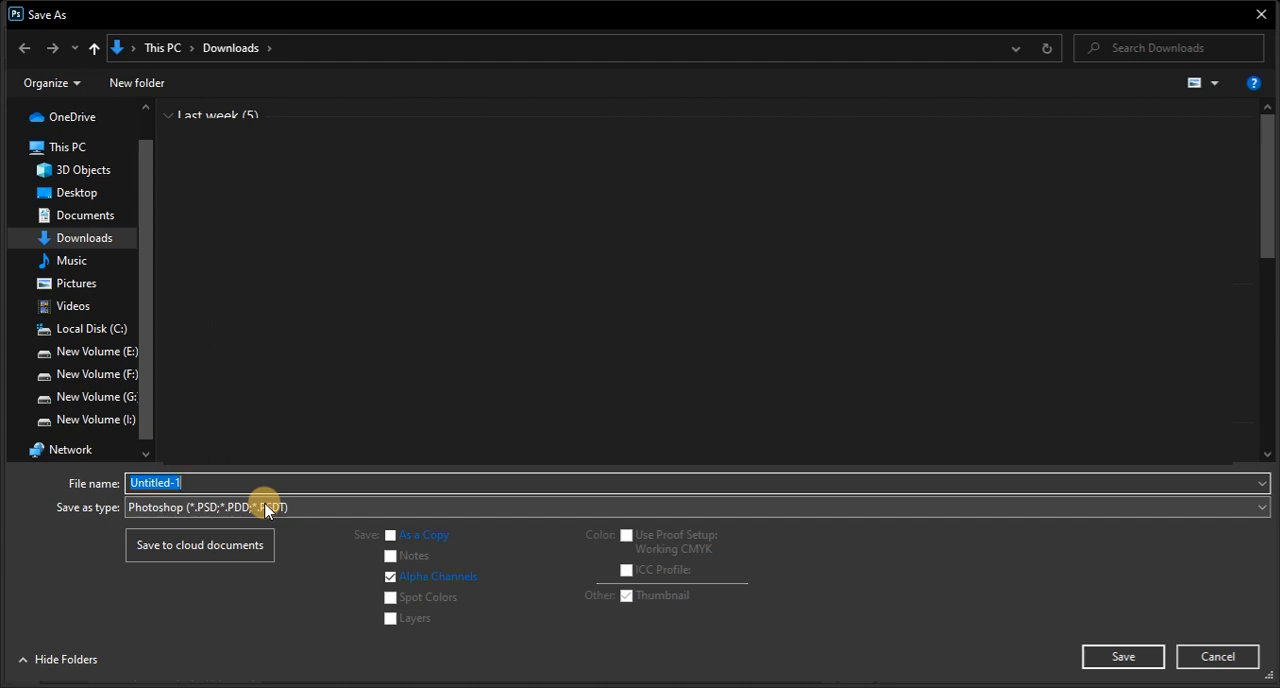
pyautogui.click(77, 193)
pyautogui.click(212, 481)
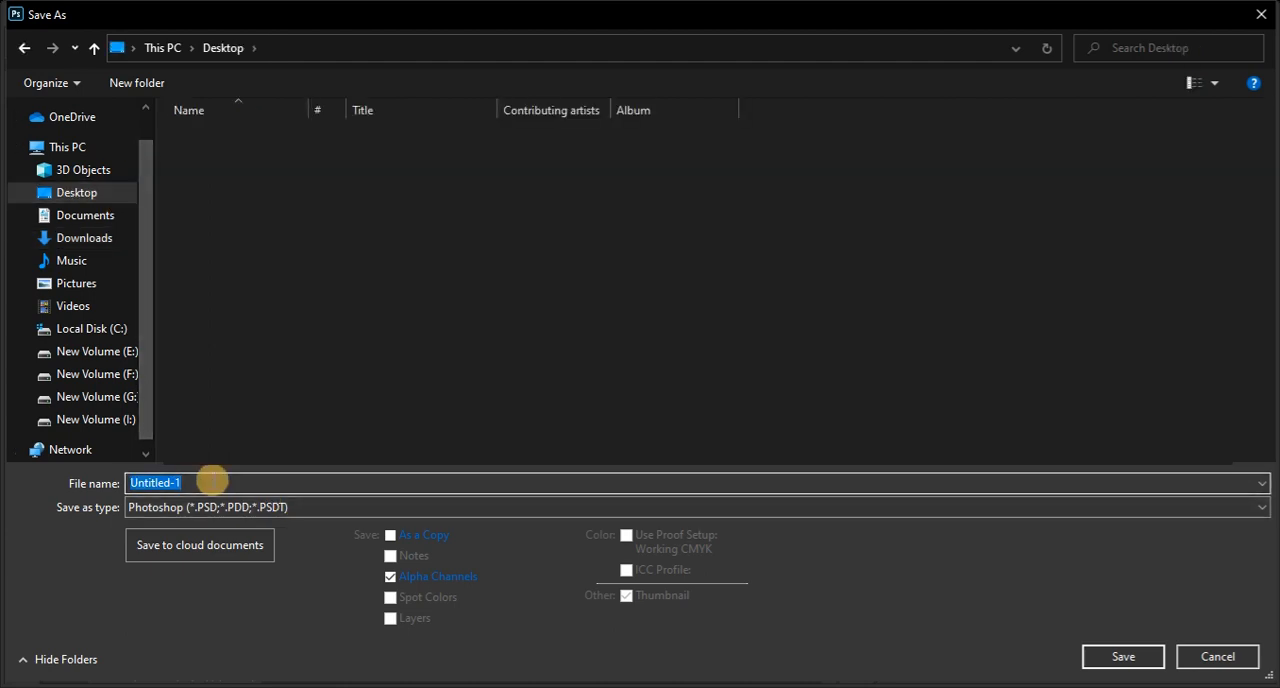
pyautogui.write('1')
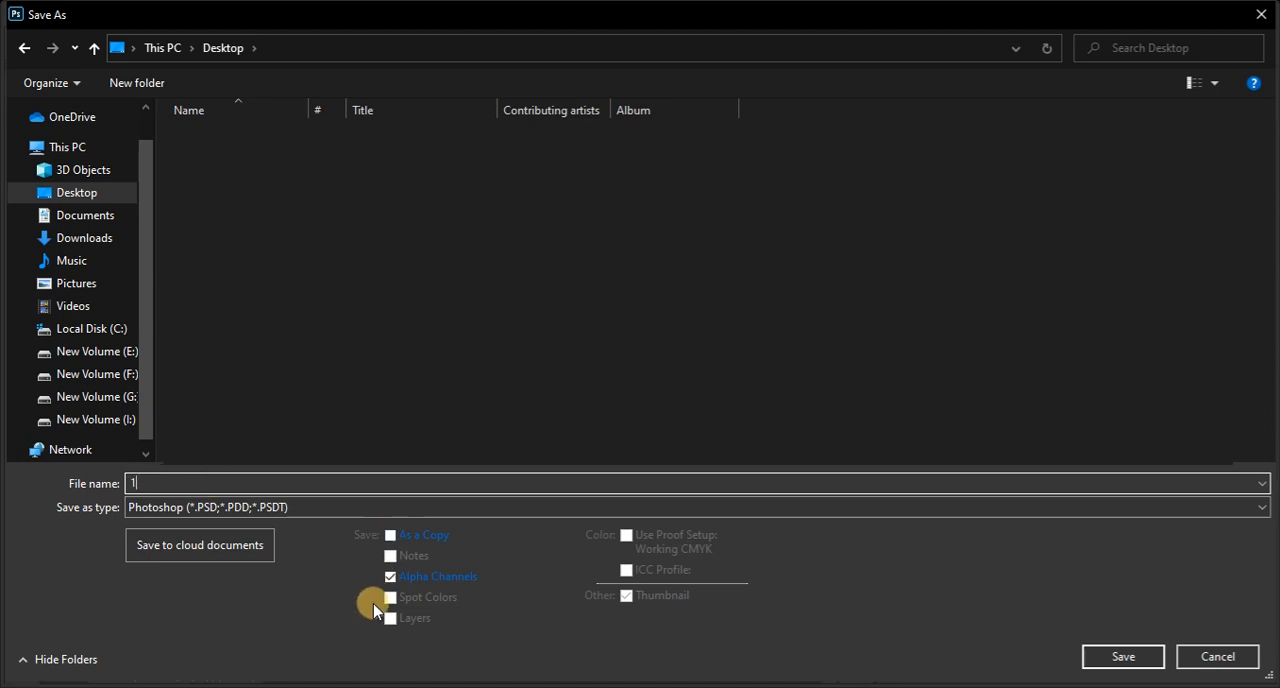
pyautogui.click(1122, 657)
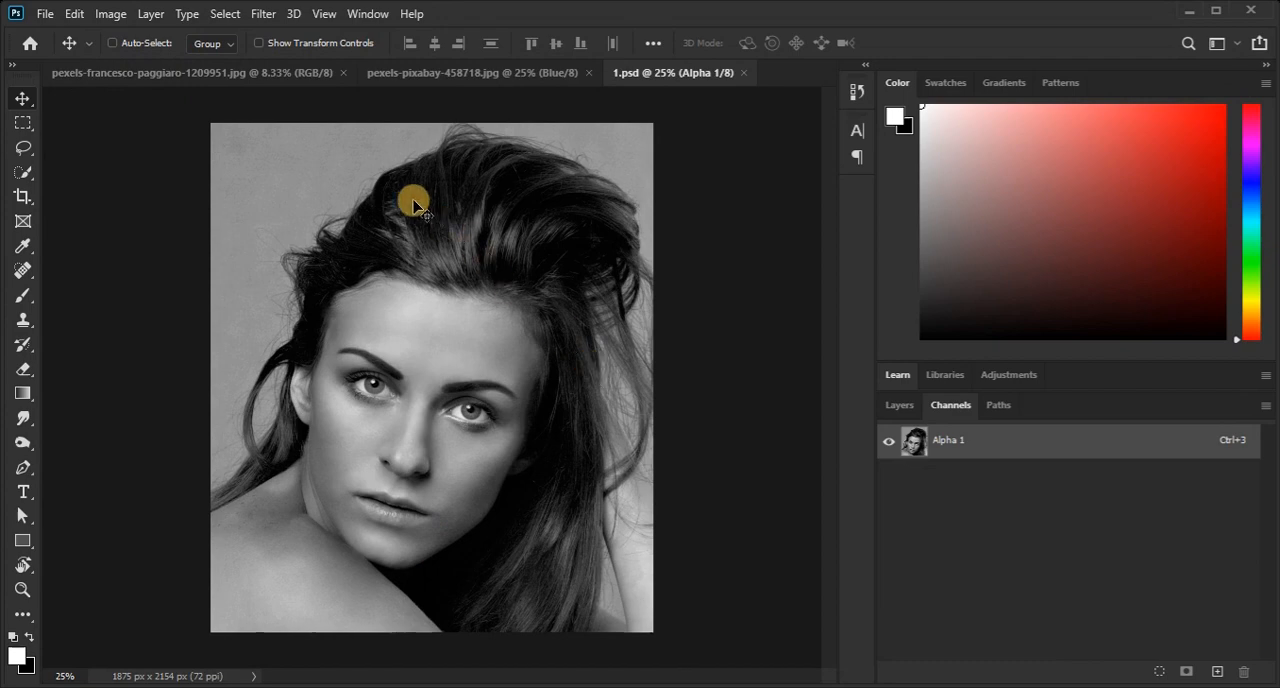
# Apply a Gaussian Blur with a radius of 3.7 pixels to the greyscale portrait in 1.psd.
pyautogui.click(263, 14)
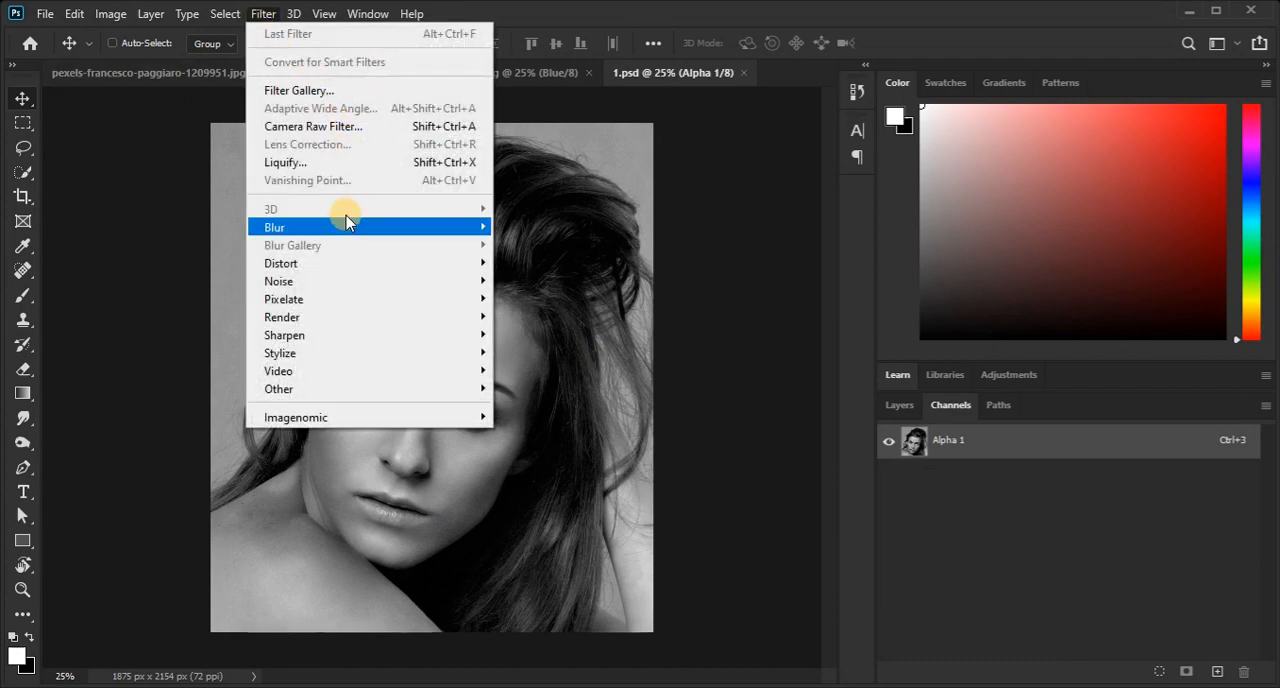
pyautogui.moveTo(337, 227)
pyautogui.click(575, 305)
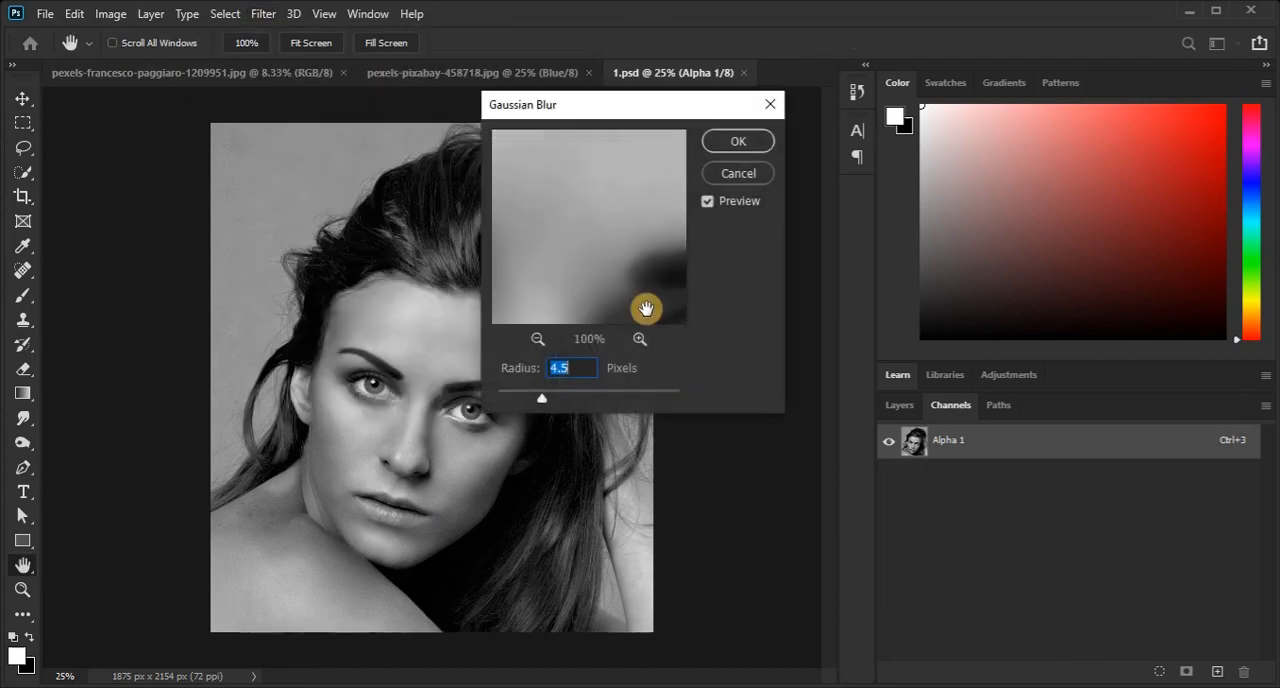
pyautogui.moveTo(537, 397); pyautogui.dragTo(532, 400)
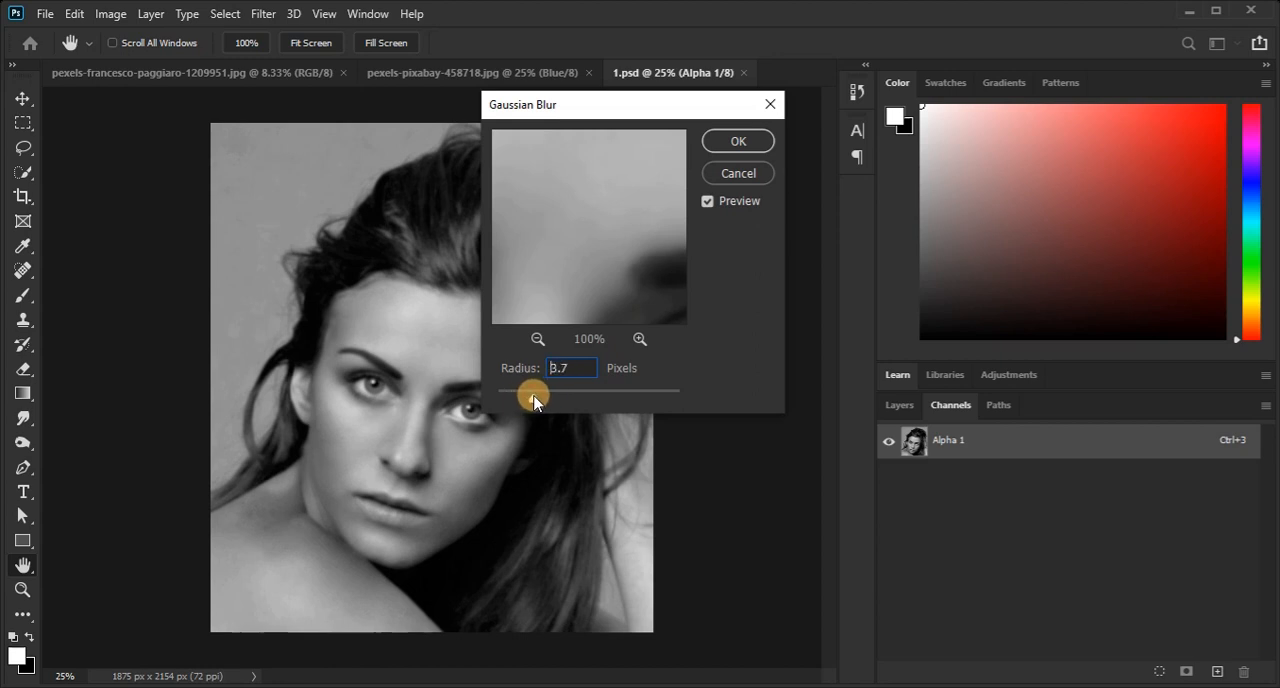
pyautogui.click(740, 142)
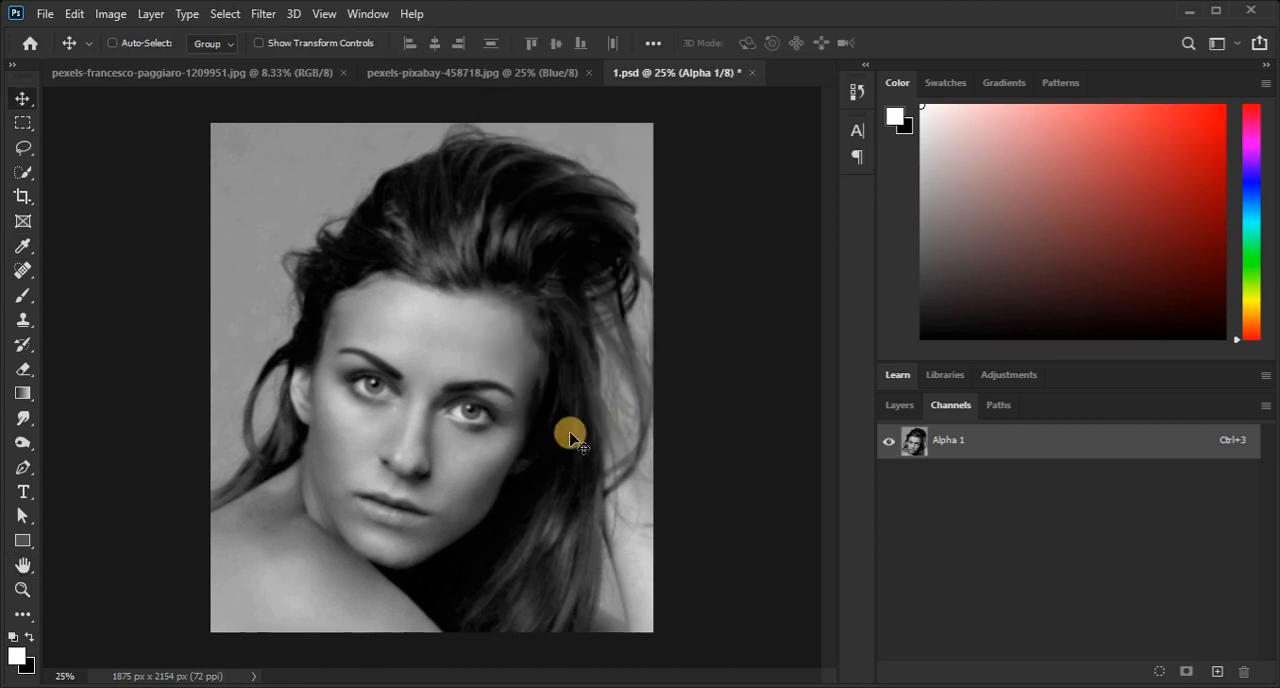
# Raise the greyscale portrait's brightness to 26 and its contrast to 23.
pyautogui.click(110, 13)
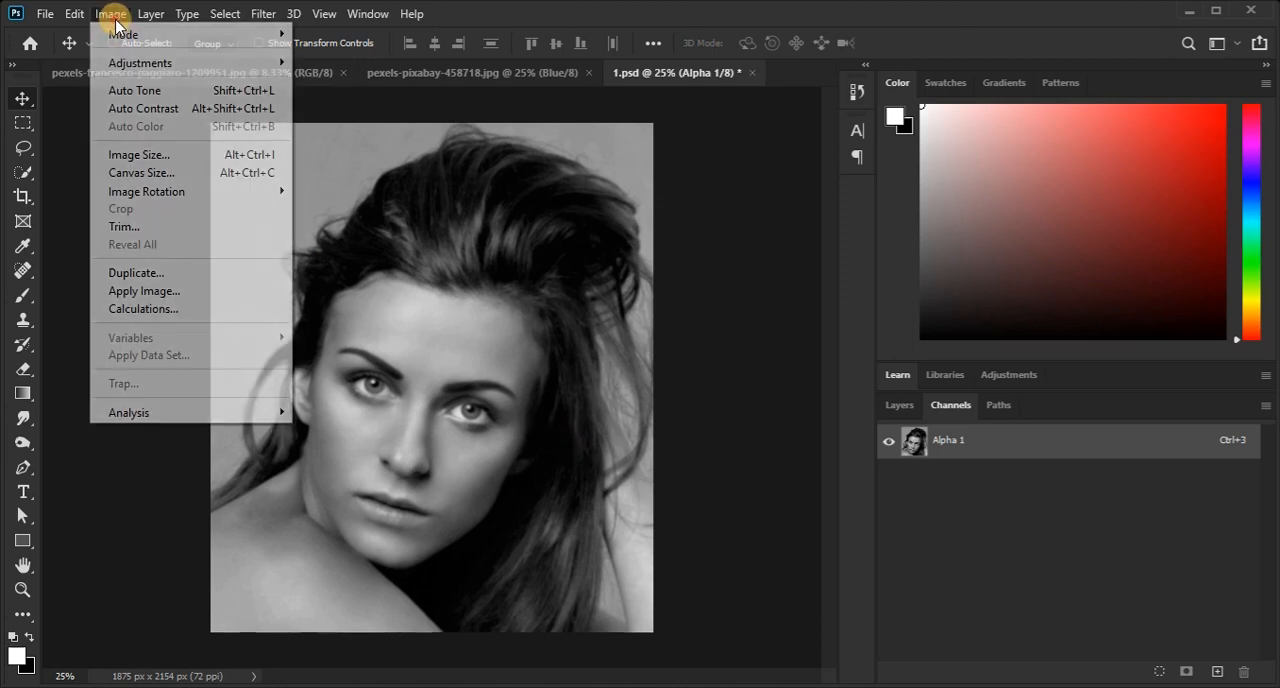
pyautogui.moveTo(134, 68)
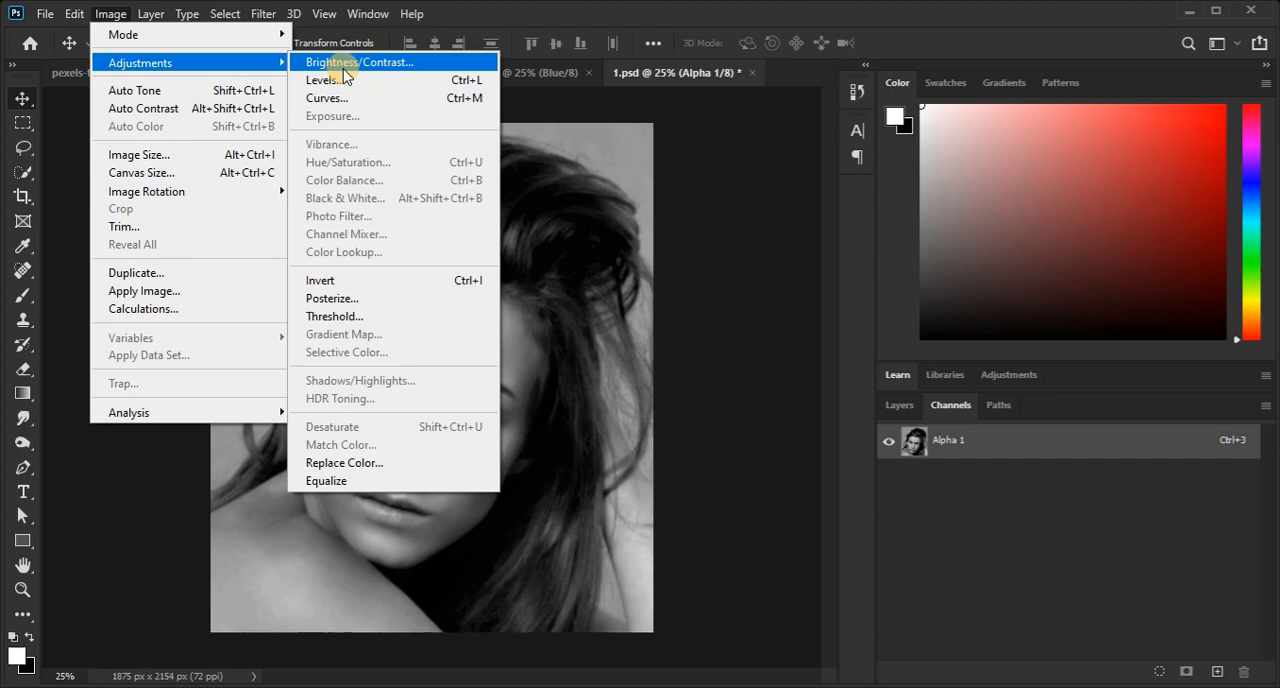
pyautogui.click(343, 66)
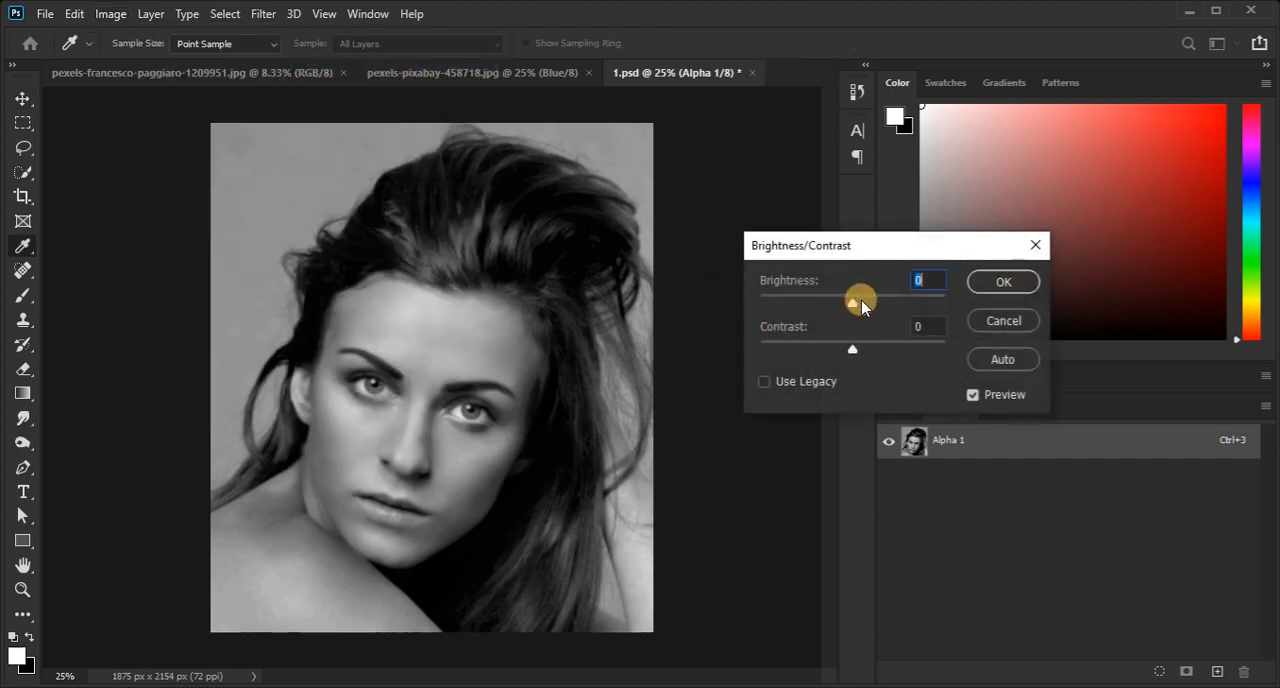
pyautogui.moveTo(855, 358); pyautogui.dragTo(870, 356)
pyautogui.moveTo(851, 305); pyautogui.dragTo(869, 309)
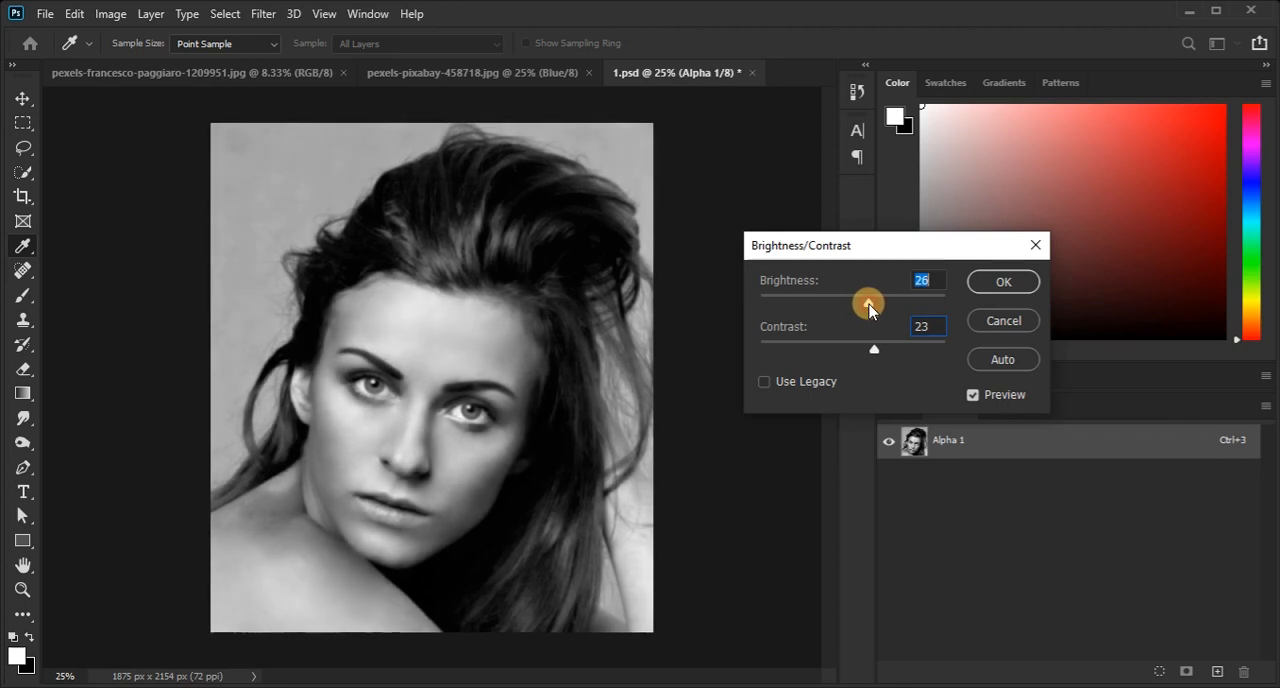
pyautogui.click(1003, 281)
pyautogui.press('v')
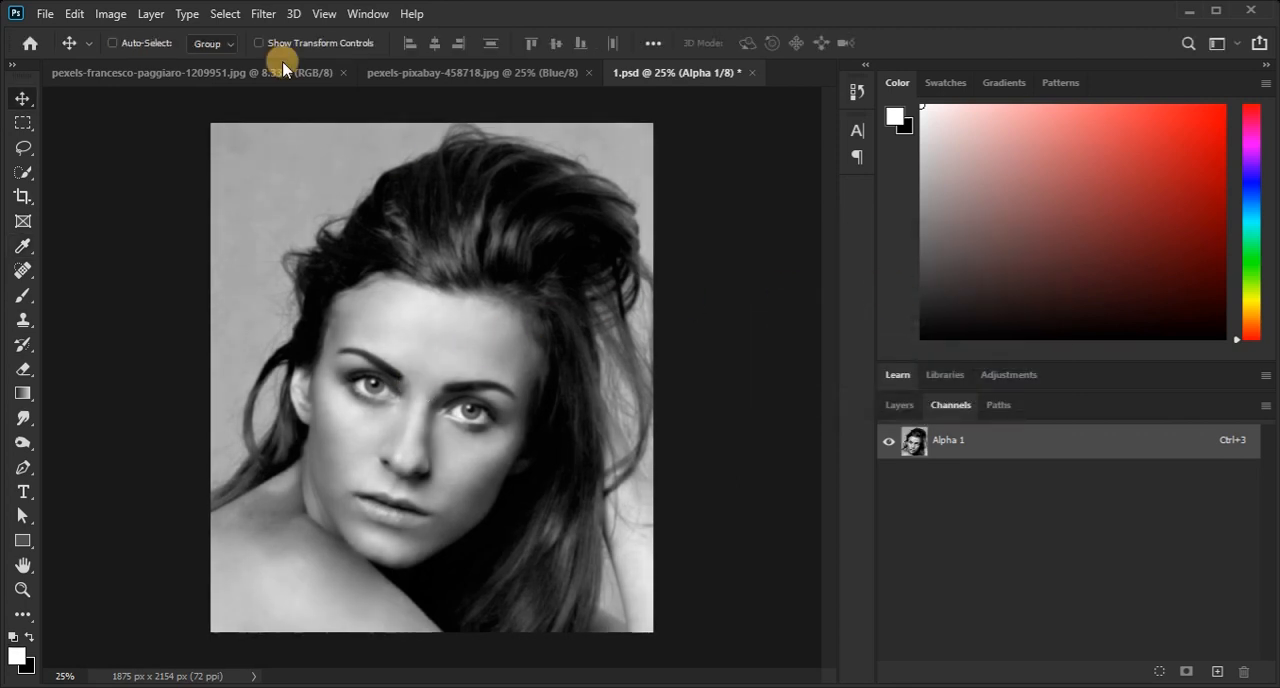
# Save the changes to 1.psd and close the file.
pyautogui.click(44, 13)
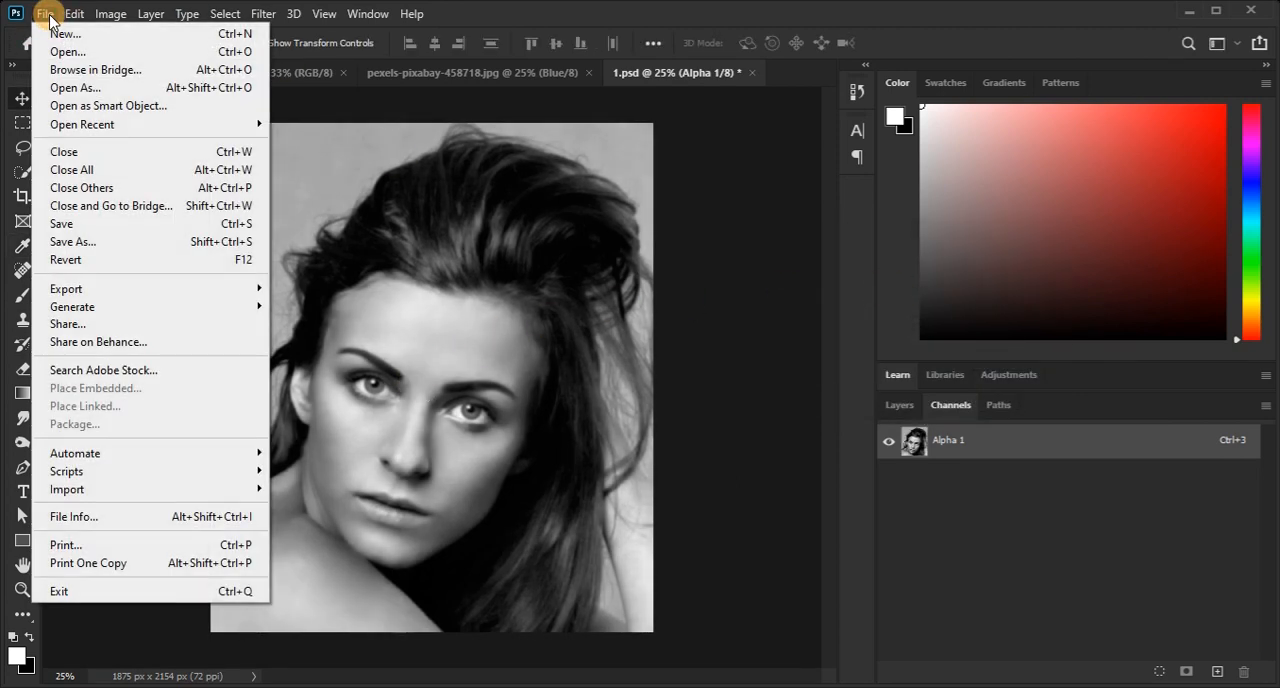
pyautogui.click(95, 233)
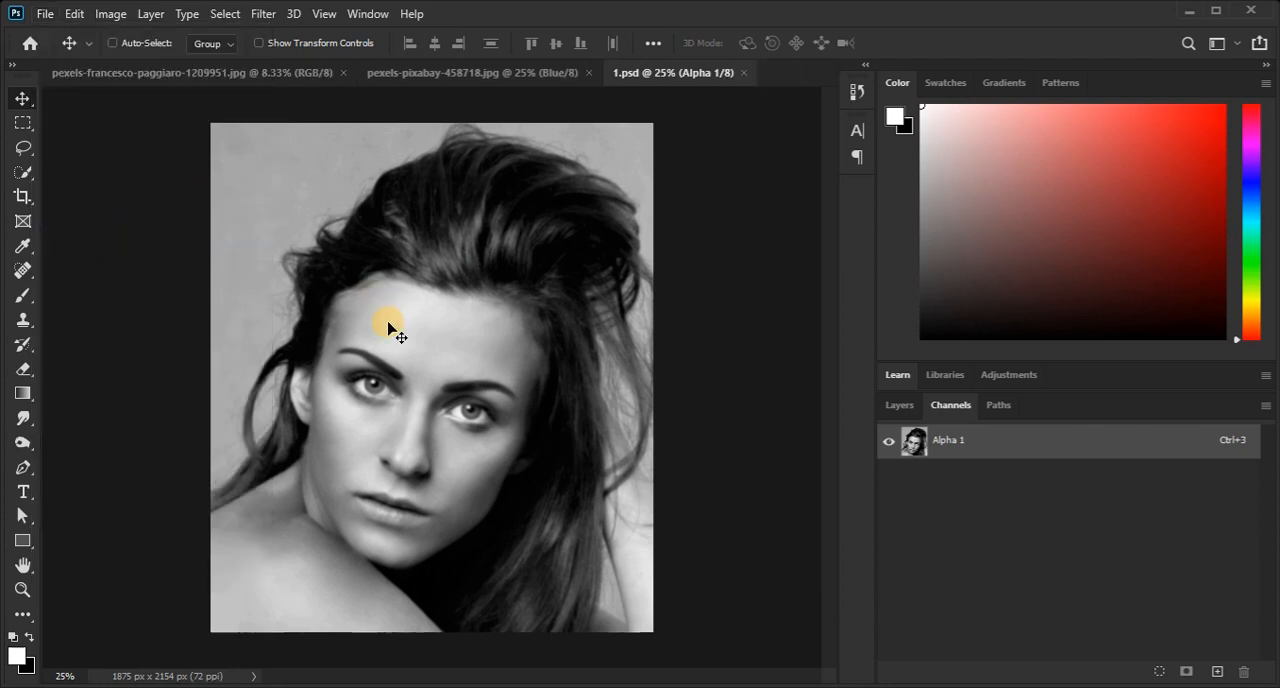
pyautogui.click(743, 74)
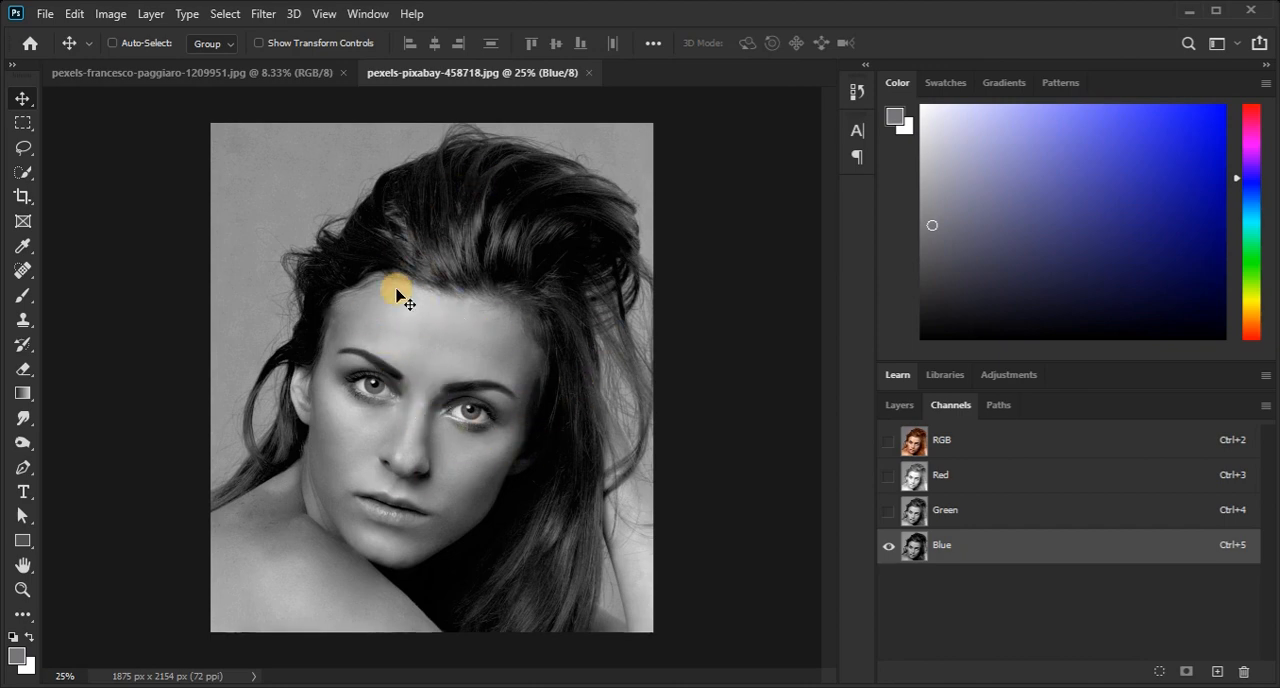
# Restore the portrait's full RGB view and copy the cracked-wall texture into the portrait document as a new layer.
pyautogui.click(963, 440)
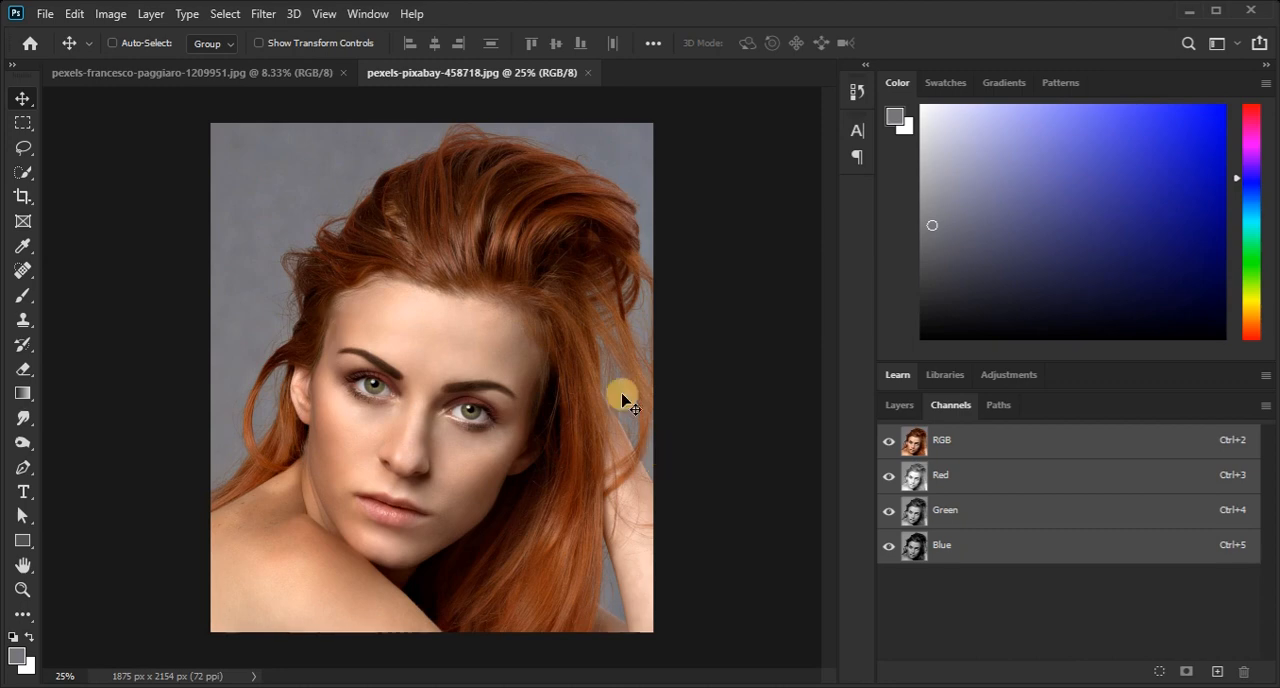
pyautogui.click(270, 73)
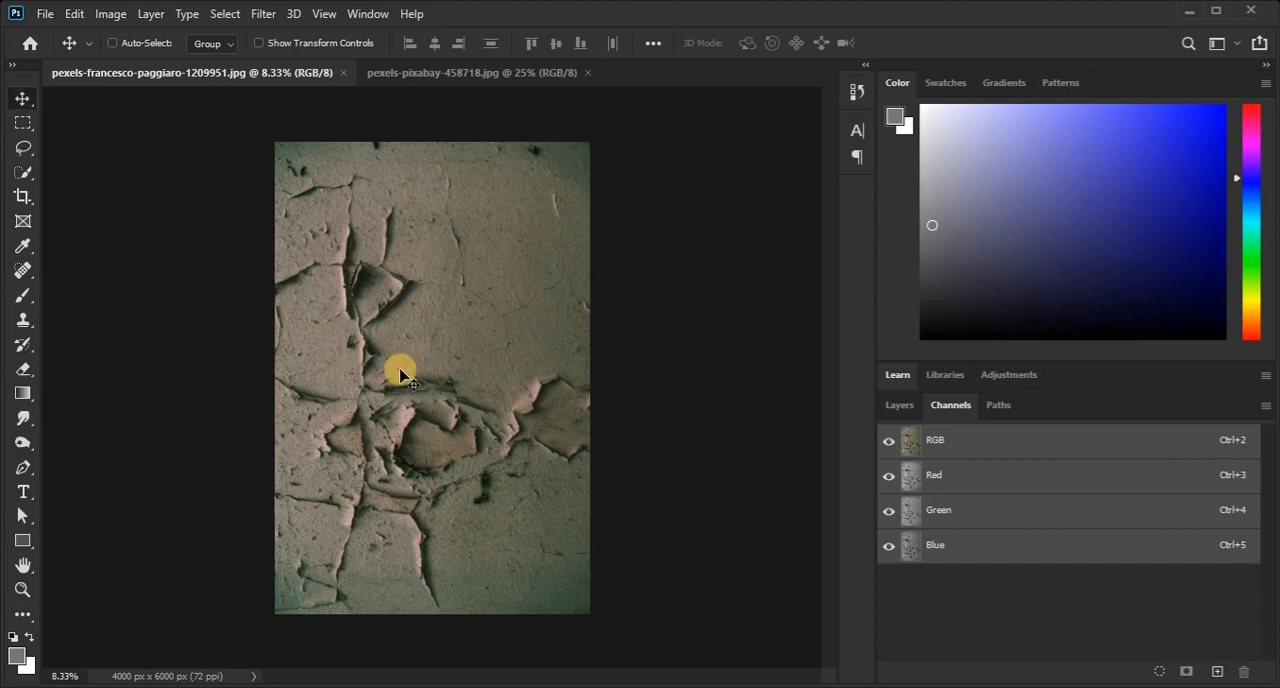
pyautogui.moveTo(400, 375); pyautogui.dragTo(409, 125)
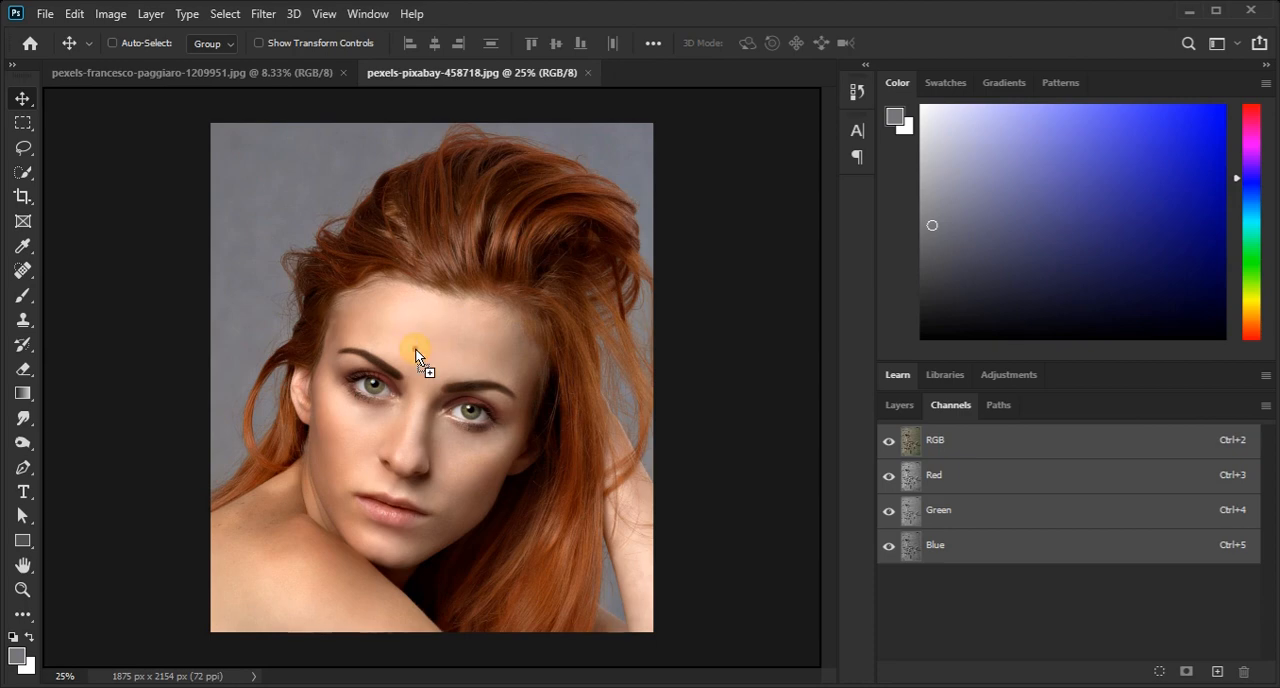
pyautogui.moveTo(415, 348); pyautogui.dragTo(415, 350)
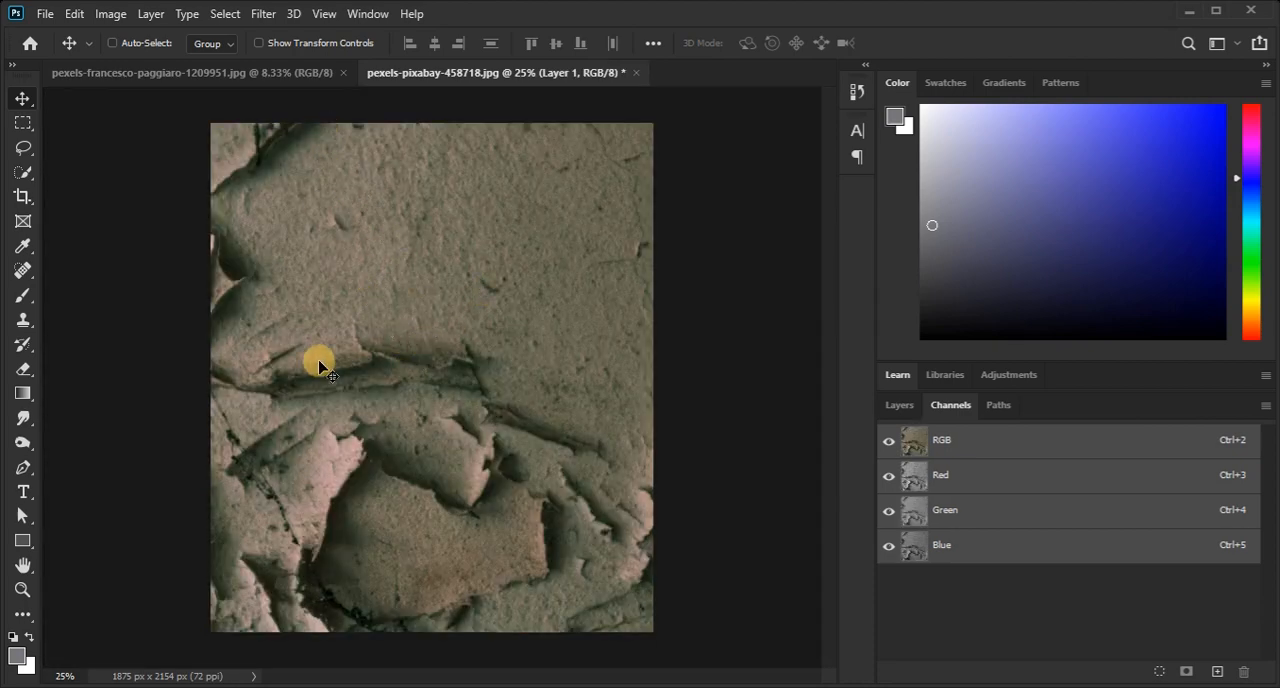
# Scale the cracked-wall texture layer down to about 42%, position it over the portrait and lower its opacity to 32%.
pyautogui.click(78, 14)
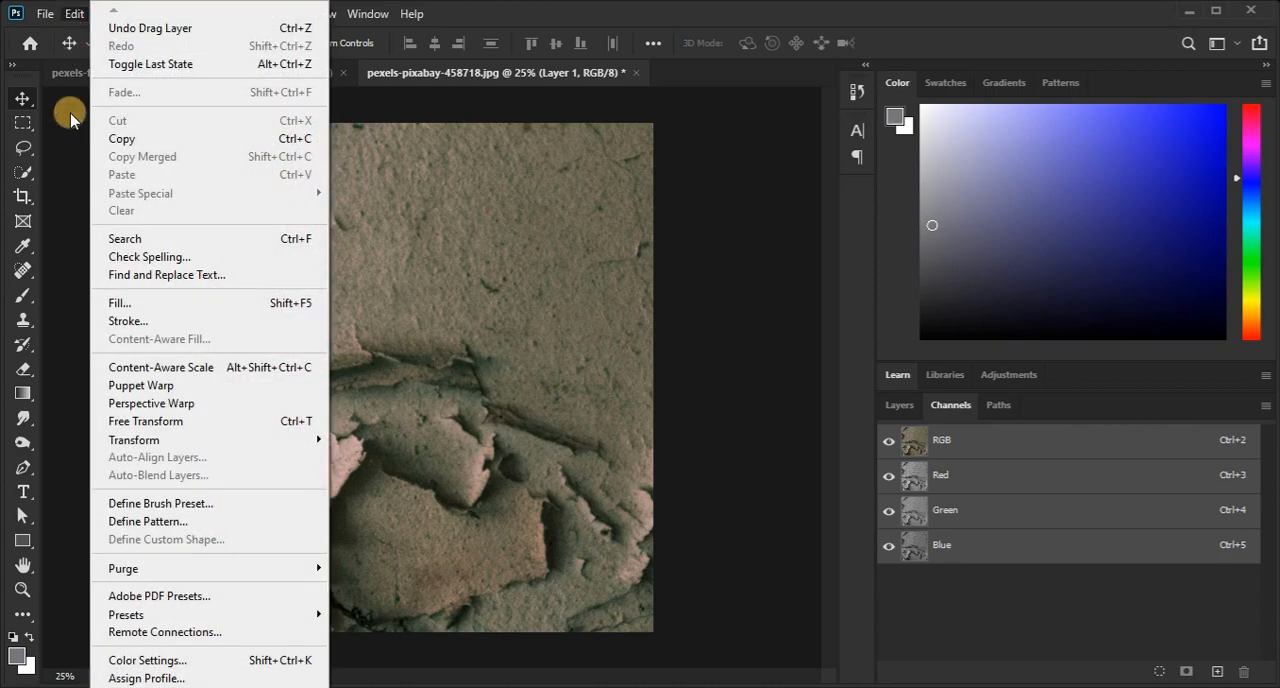
pyautogui.click(198, 425)
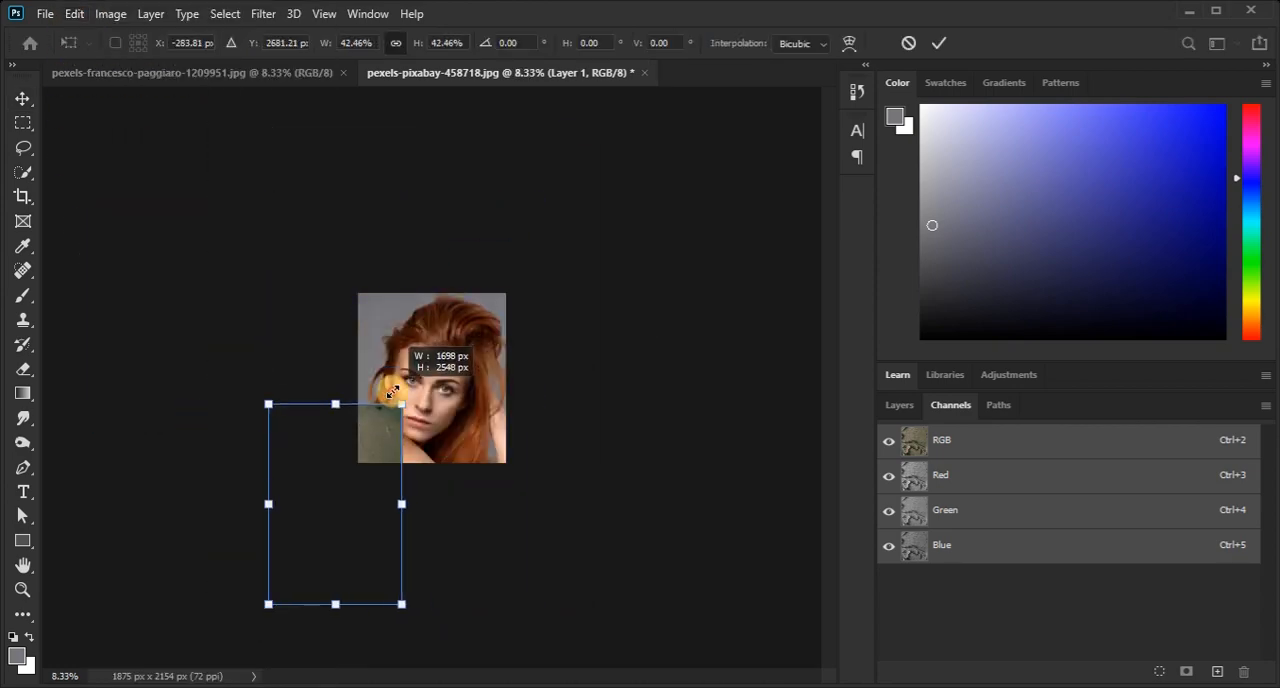
pyautogui.moveTo(391, 391); pyautogui.dragTo(403, 369)
pyautogui.press('Return')
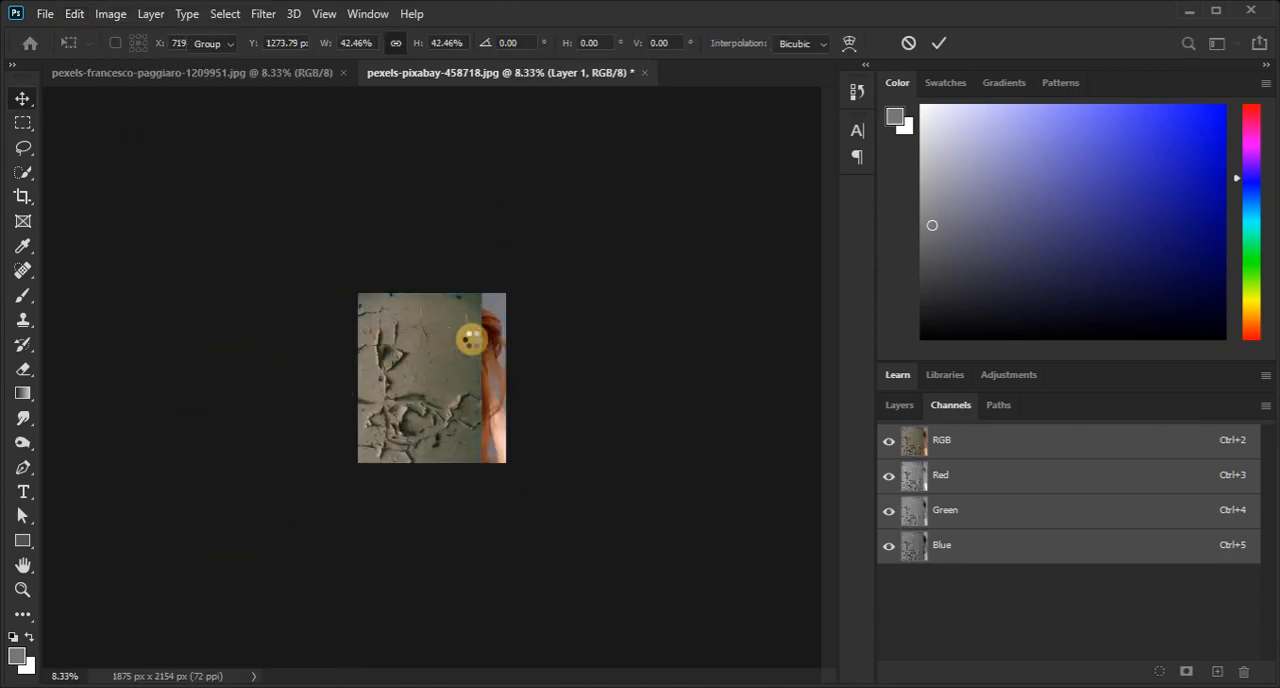
pyautogui.hotkey('ctrl', '+')
pyautogui.click(459, 360)
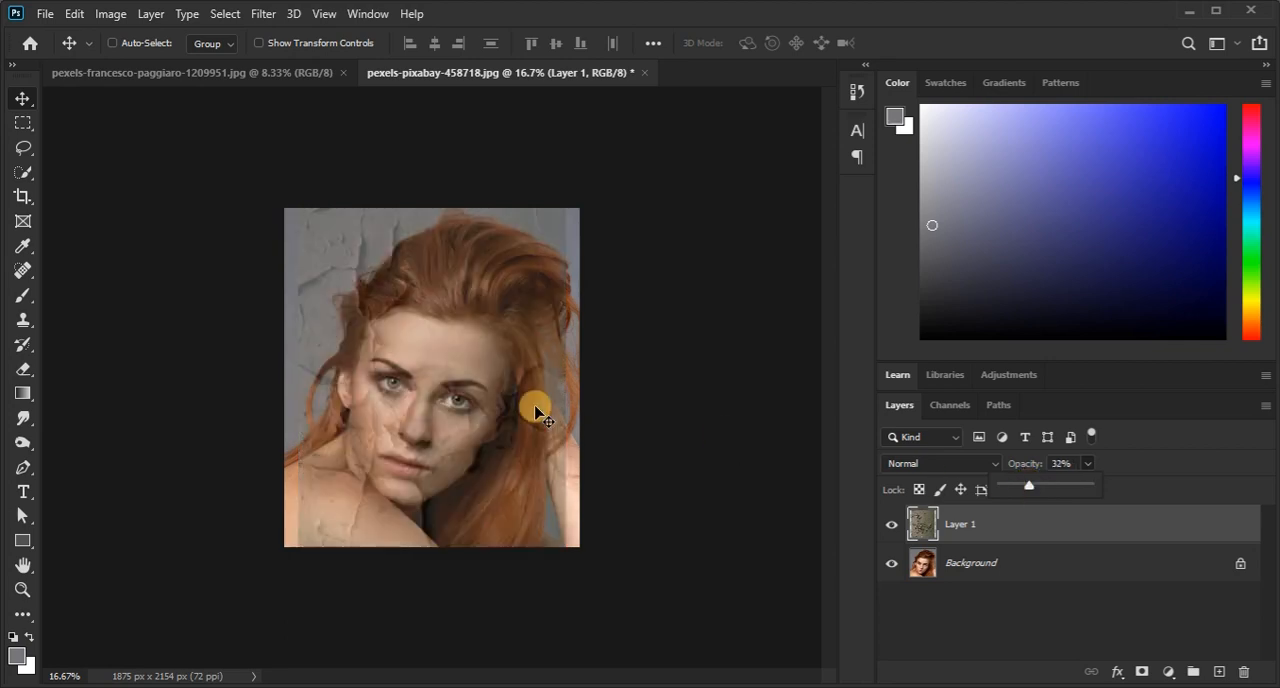
pyautogui.click(74, 13)
pyautogui.click(220, 424)
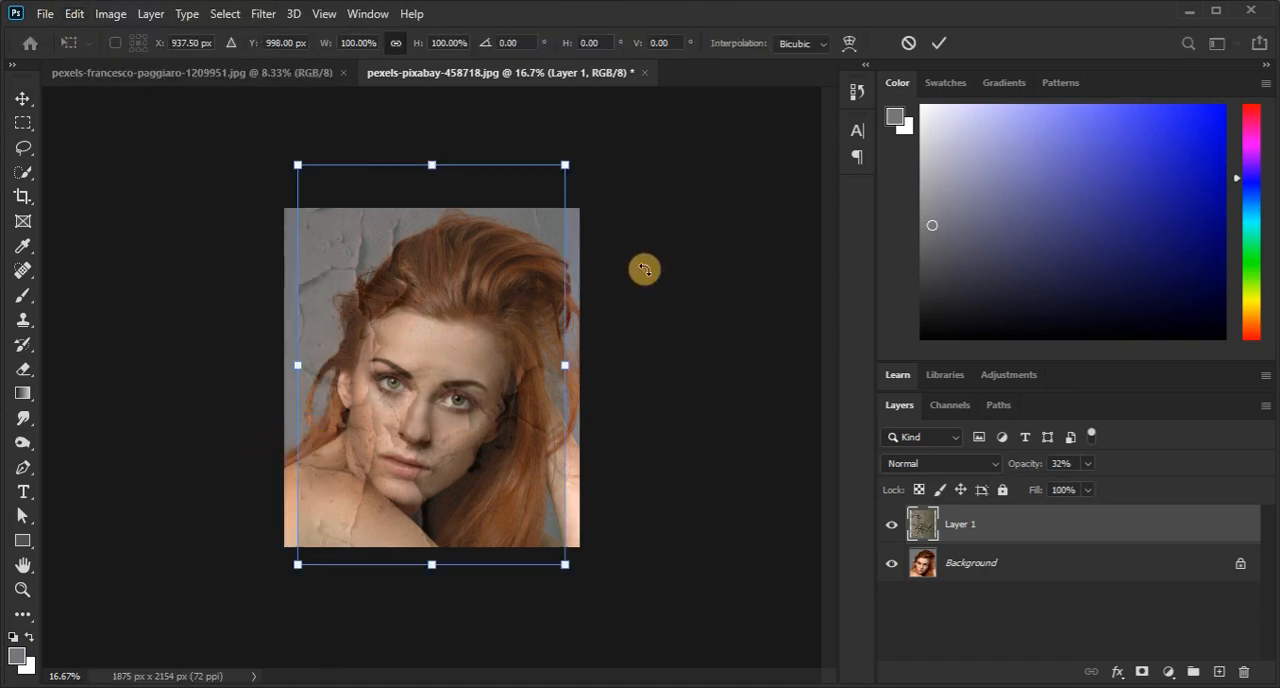
pyautogui.moveTo(651, 177); pyautogui.dragTo(592, 309)
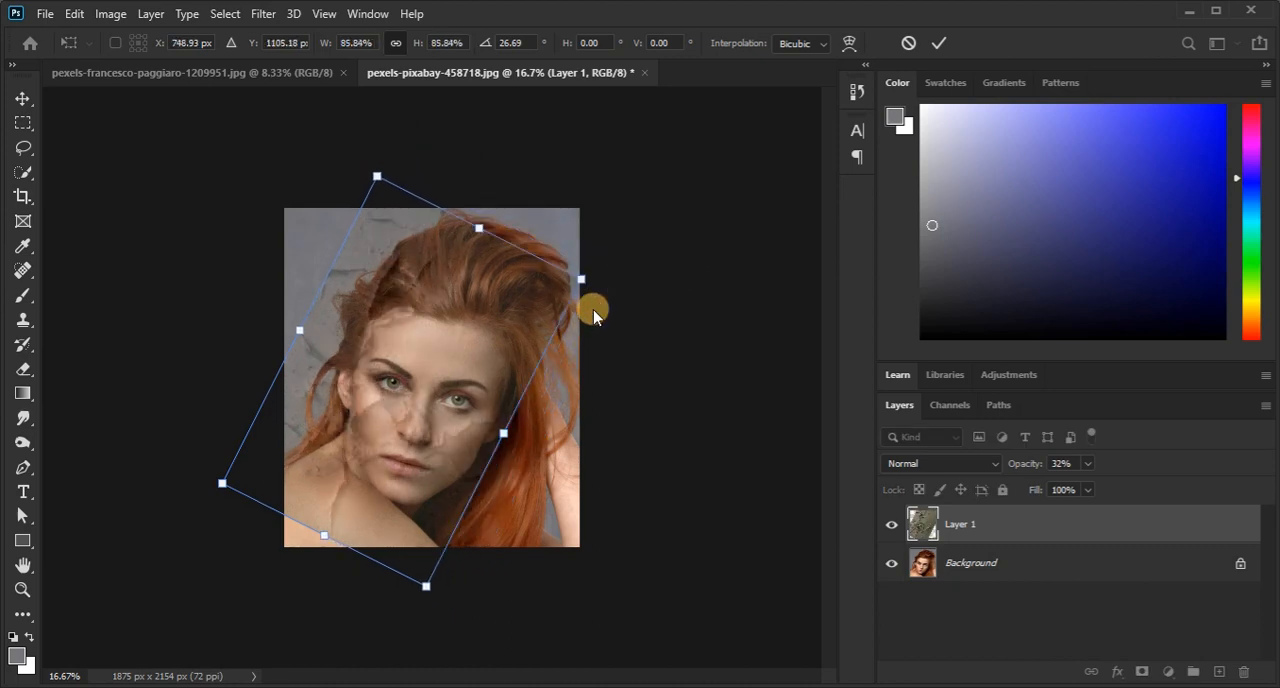
pyautogui.press('Escape')
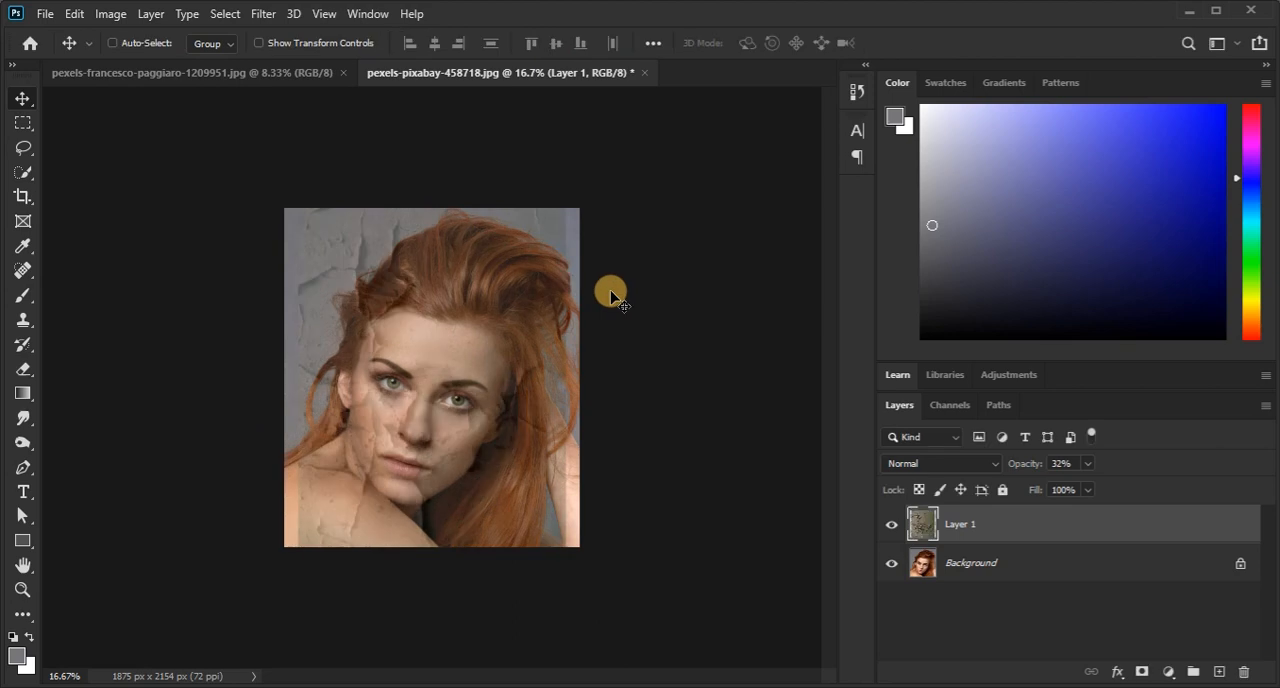
# Rotate the texture layer by about 30° and scale it to about 70% so the cracks lie across the face.
pyautogui.hotkey('ctrl', 't')
pyautogui.moveTo(623, 160); pyautogui.dragTo(583, 290)
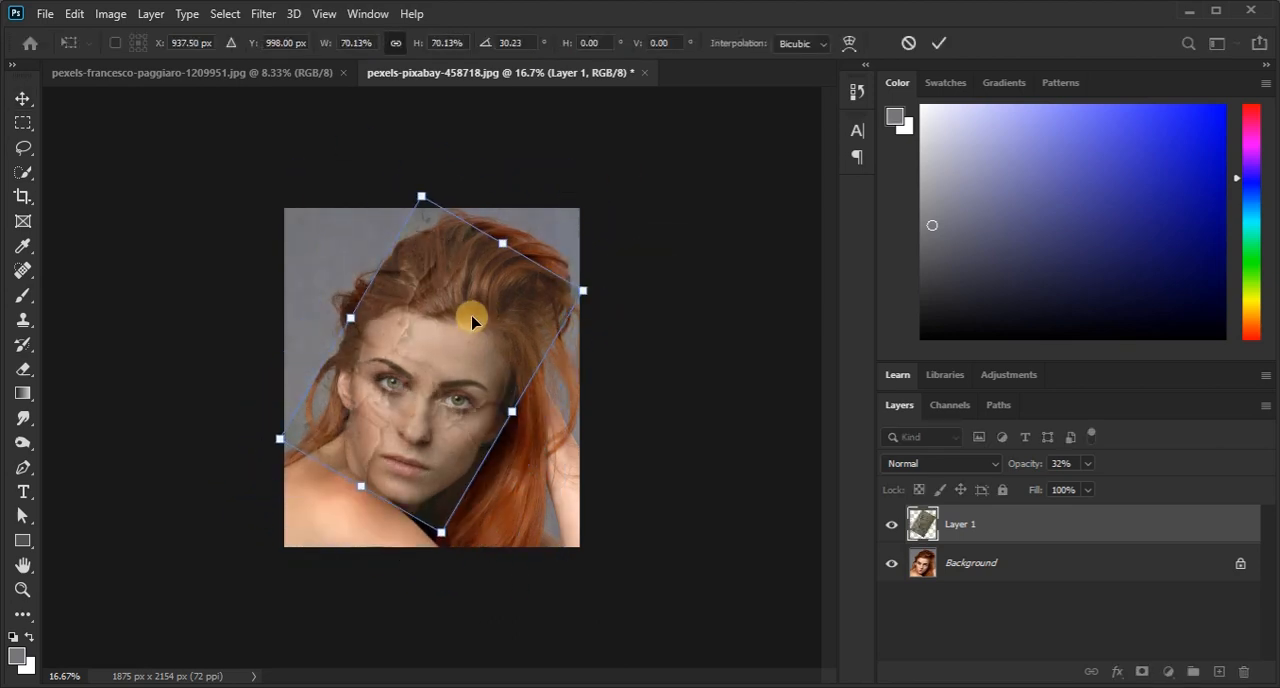
pyautogui.click(938, 43)
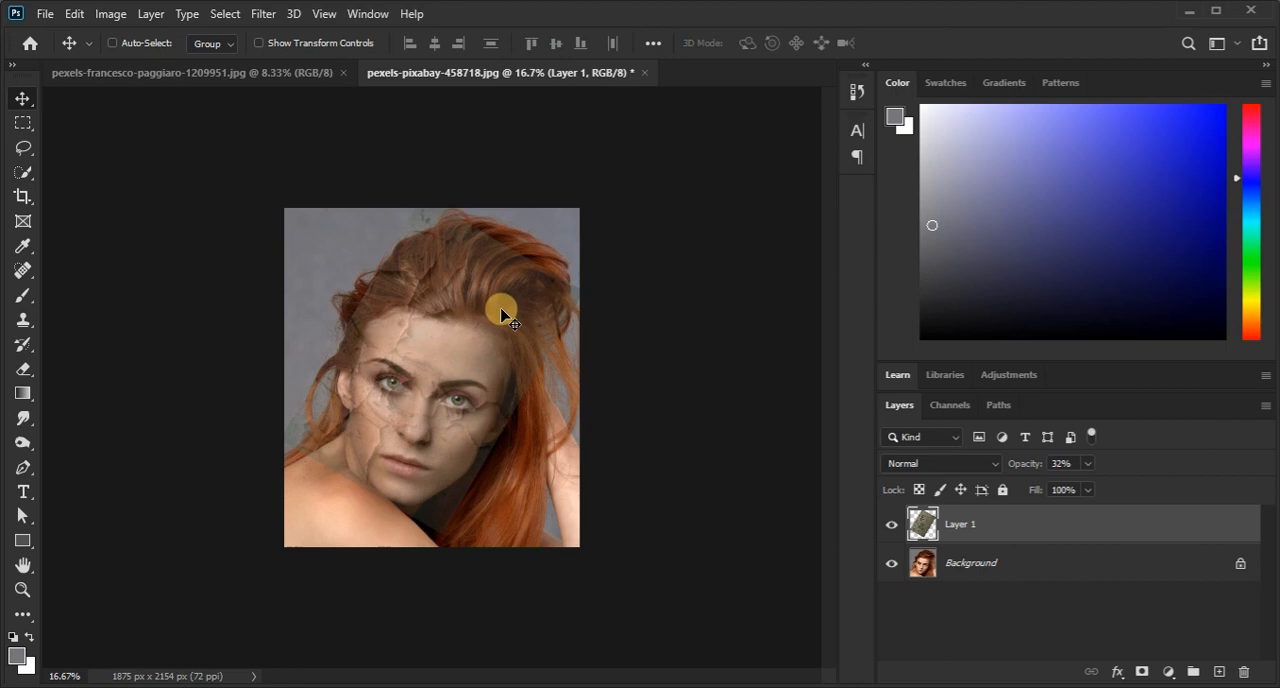
# Restore the texture layer's opacity to 100% and set its blend mode to Overlay.
pyautogui.click(1087, 463)
pyautogui.moveTo(1086, 486); pyautogui.dragTo(1230, 488)
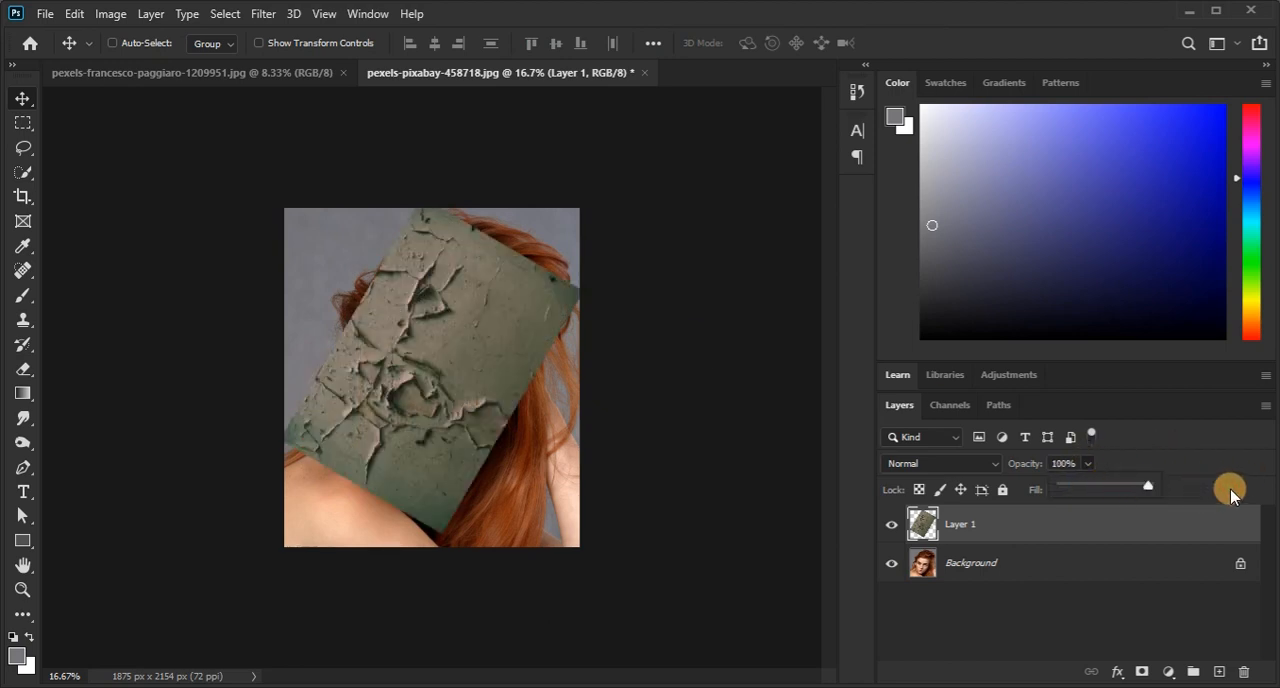
pyautogui.click(371, 458)
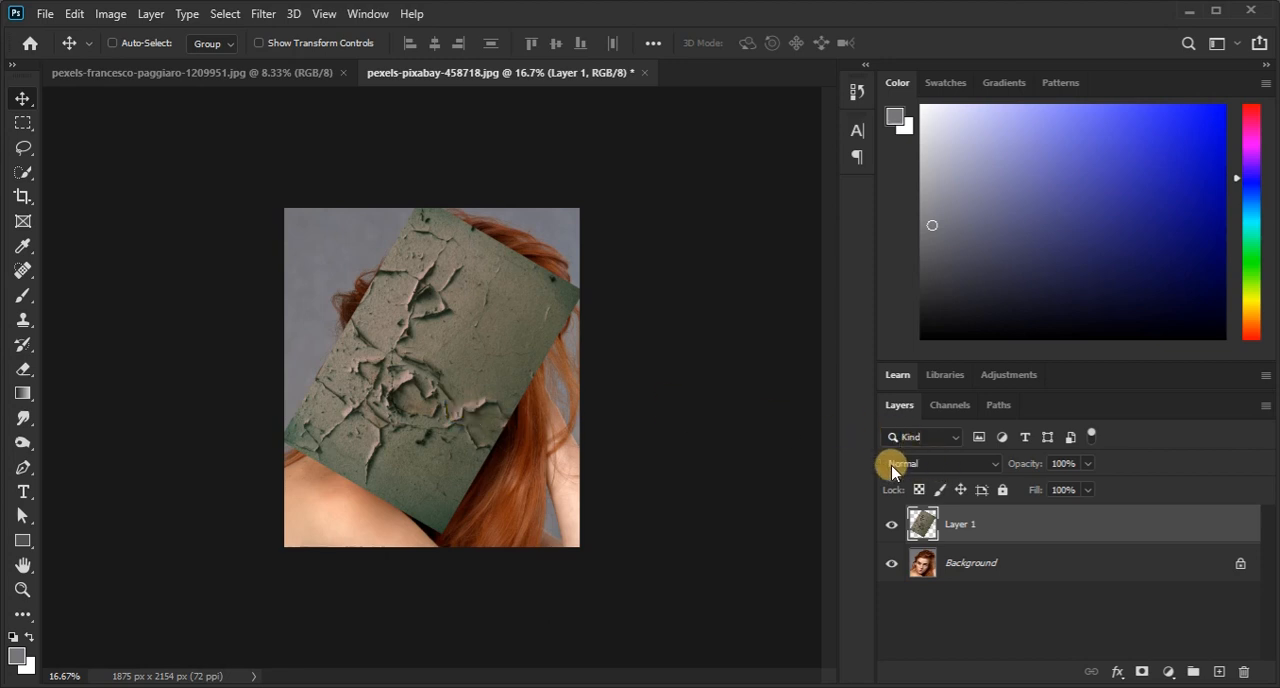
pyautogui.click(942, 465)
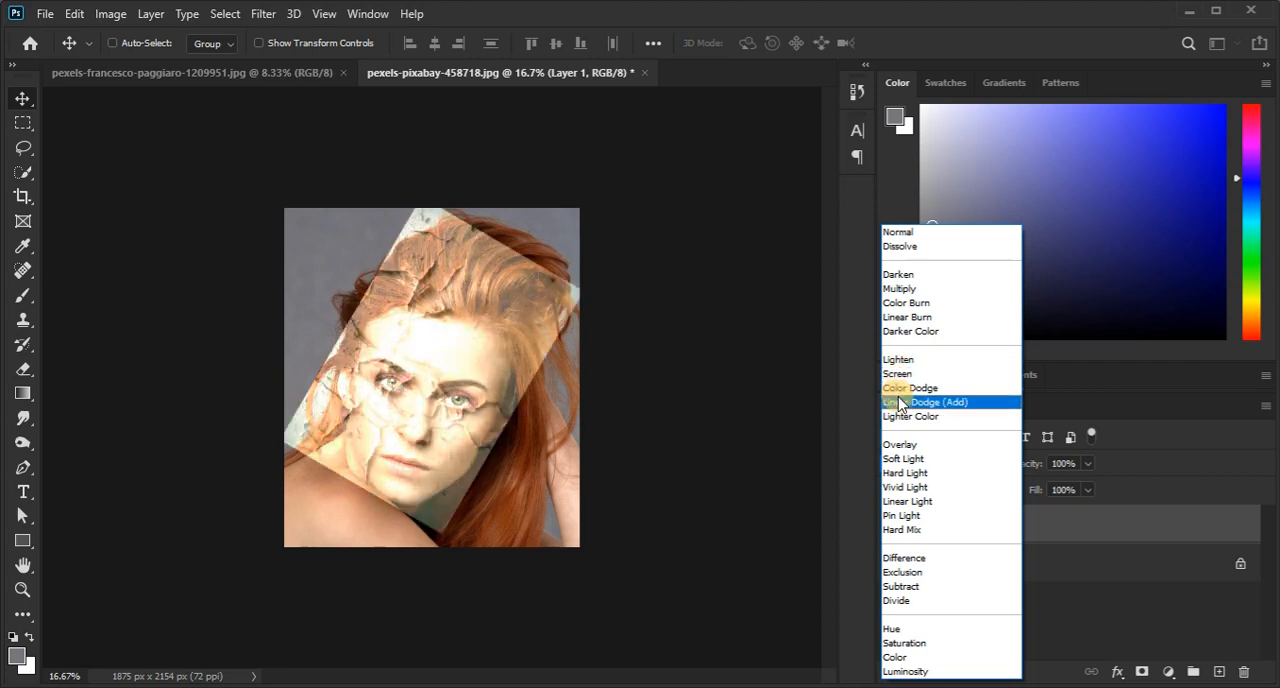
pyautogui.click(912, 449)
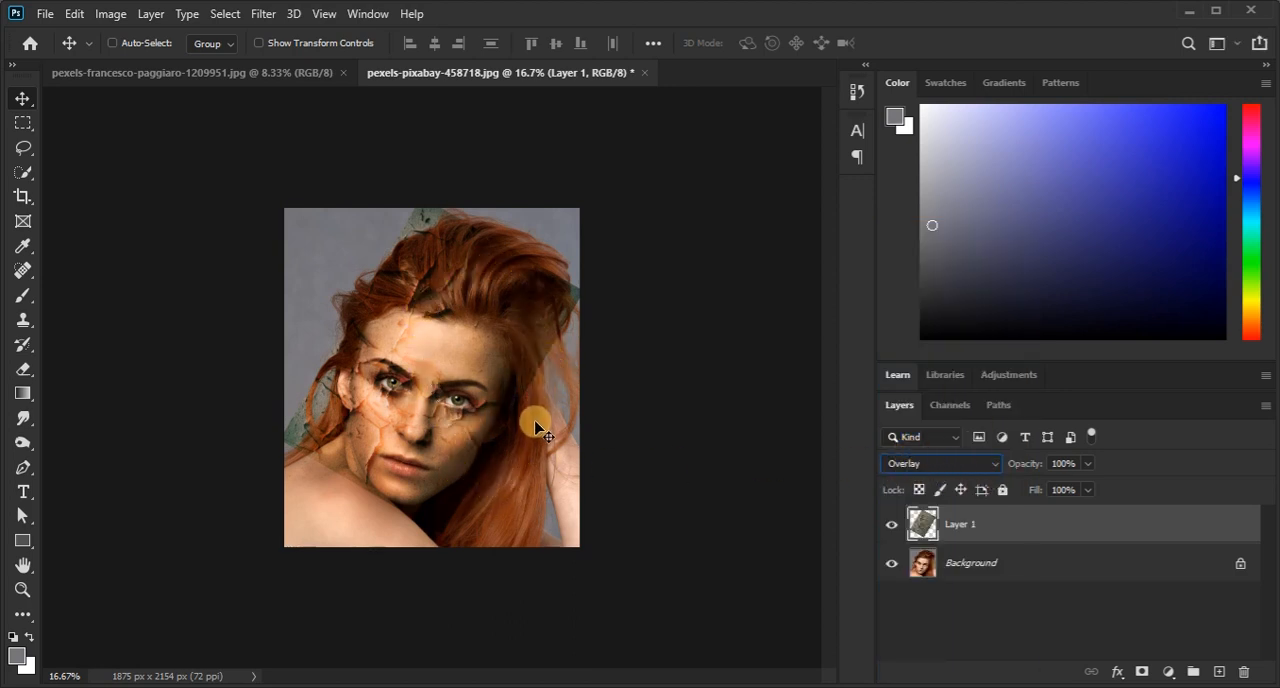
# Add a Reveal All layer mask to the texture layer and set up a soft 291 px brush with 0% hardness.
pyautogui.click(151, 14)
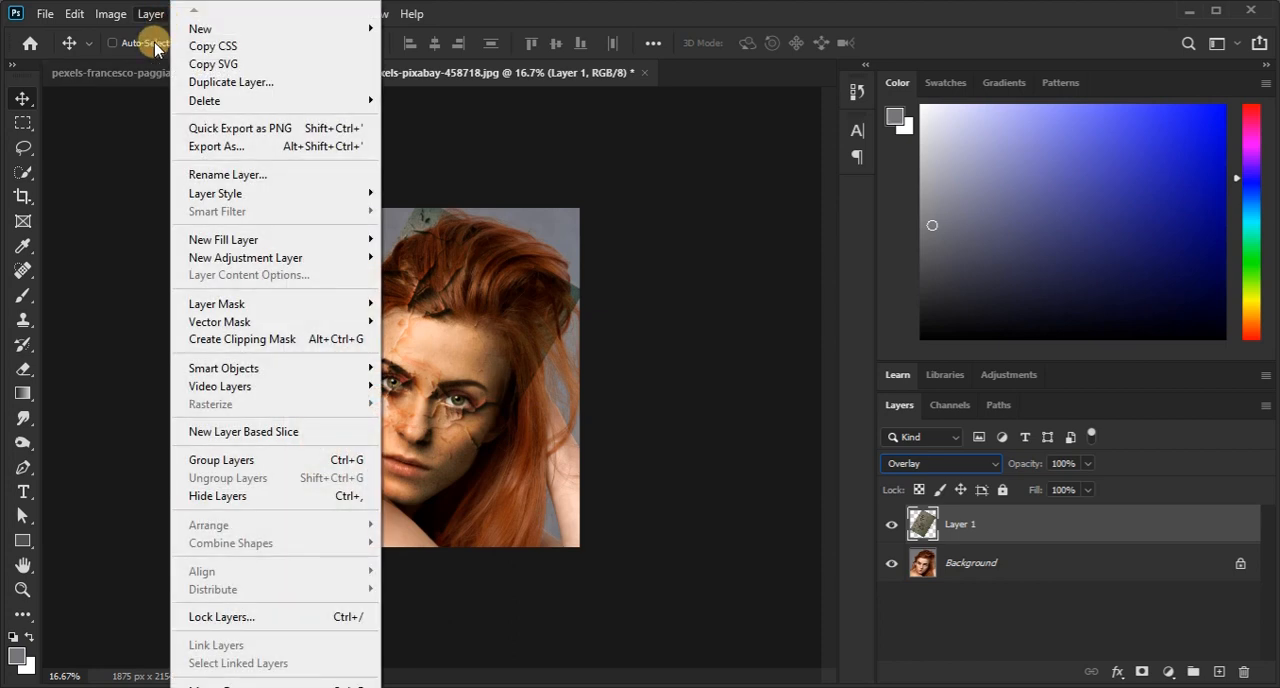
pyautogui.moveTo(235, 297)
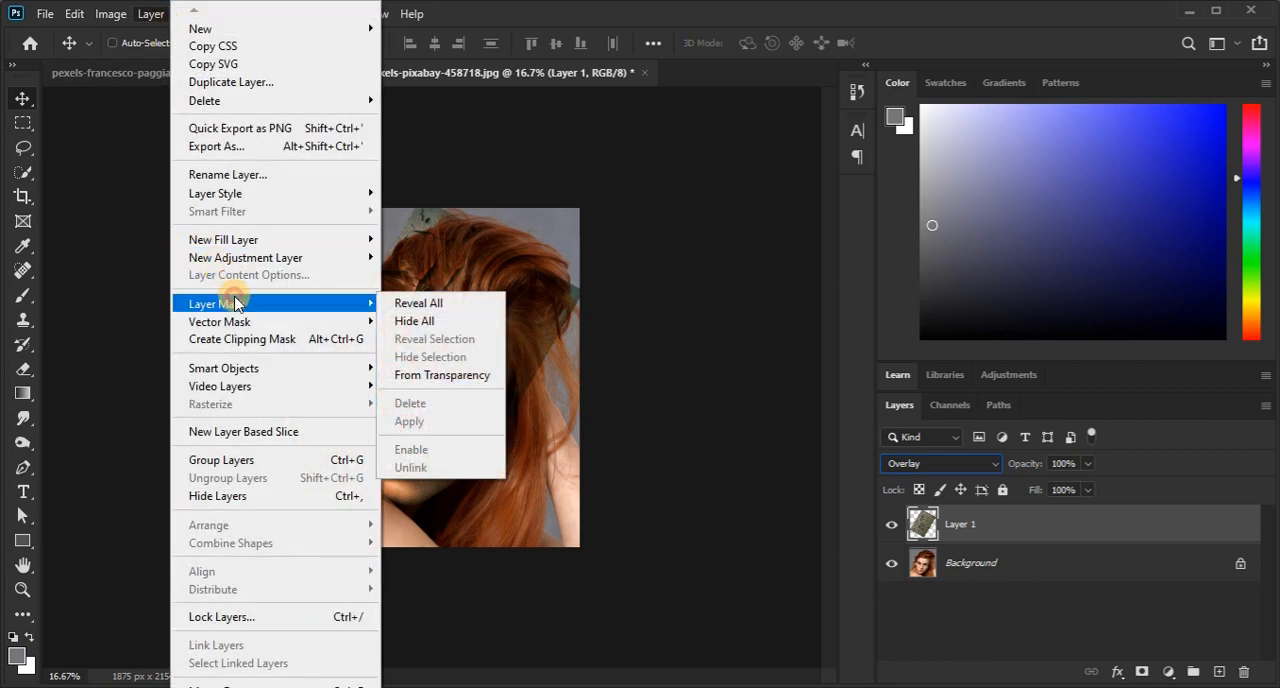
pyautogui.click(416, 299)
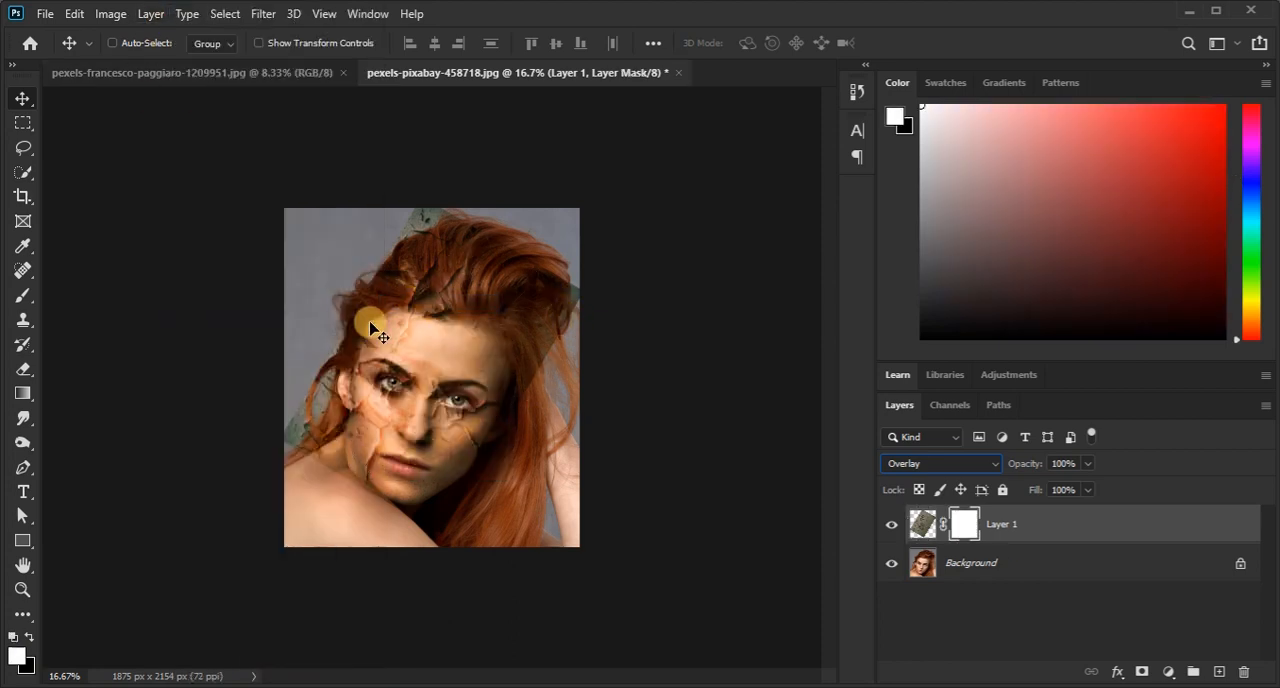
pyautogui.click(23, 295)
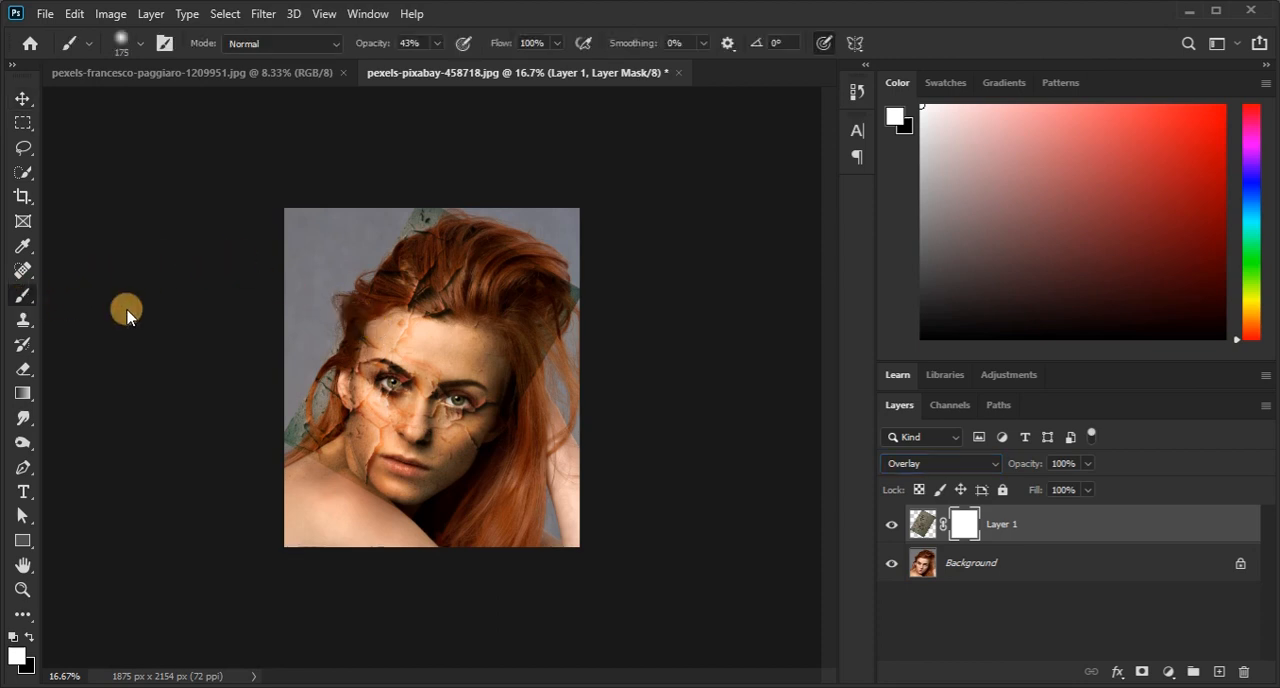
pyautogui.rightClick(378, 259)
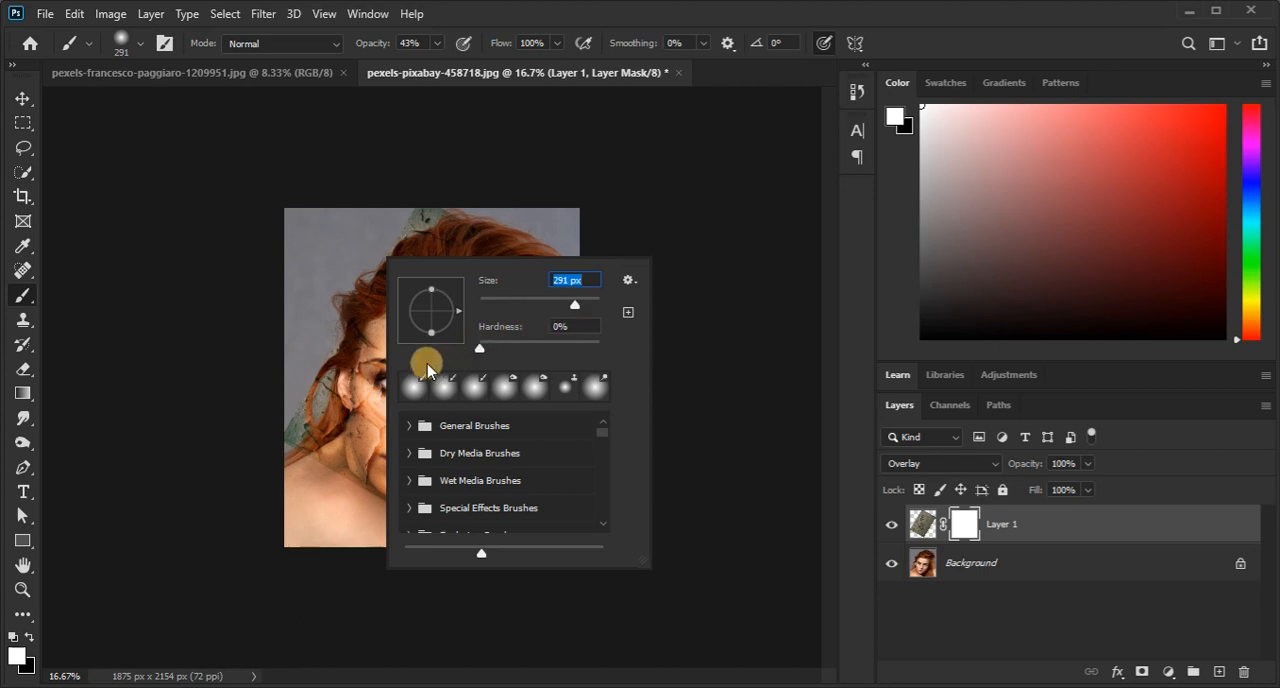
pyautogui.click(471, 14)
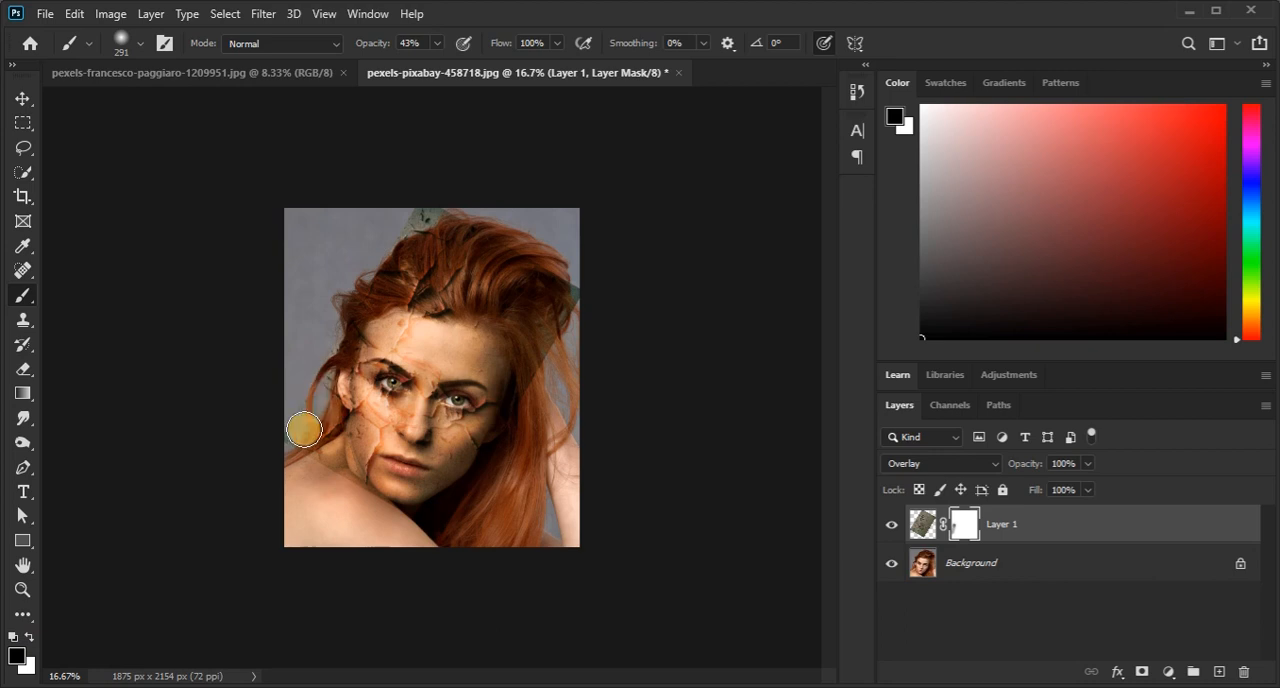
# With the brush at 67% opacity, mask the texture off the hair in black and restore it on the forehead in white.
pyautogui.press('6')
pyautogui.press('7')
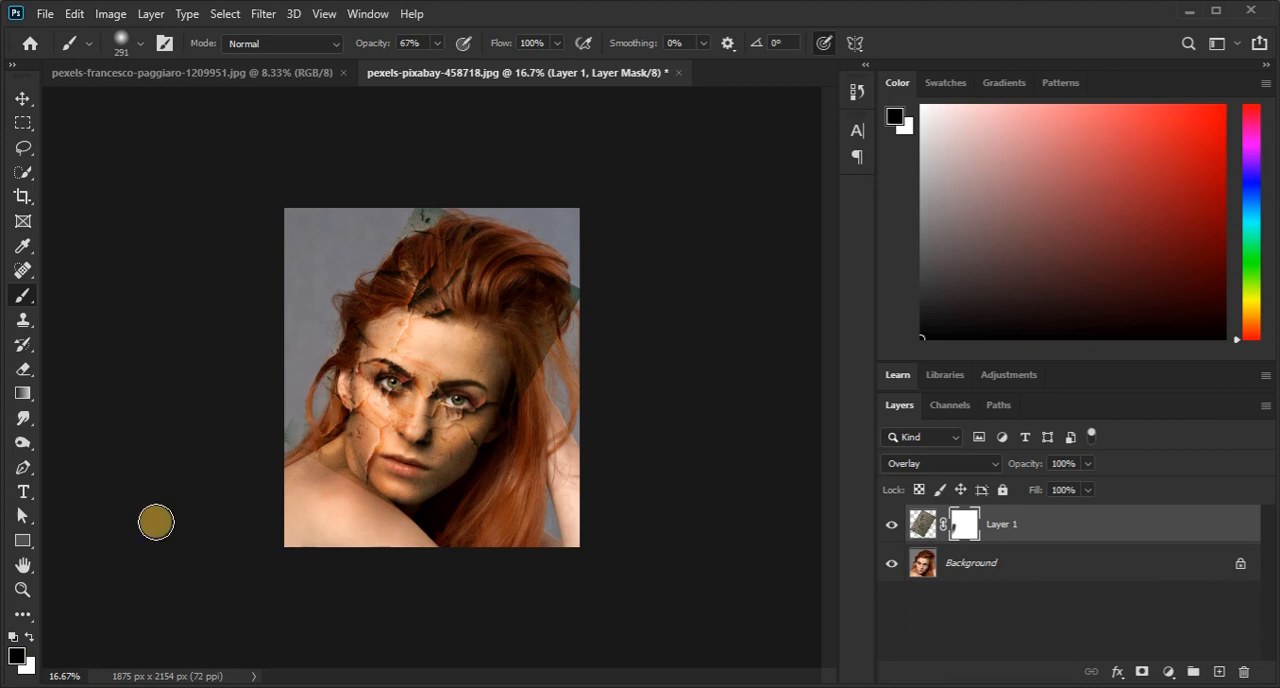
pyautogui.click(23, 590)
pyautogui.click(452, 360)
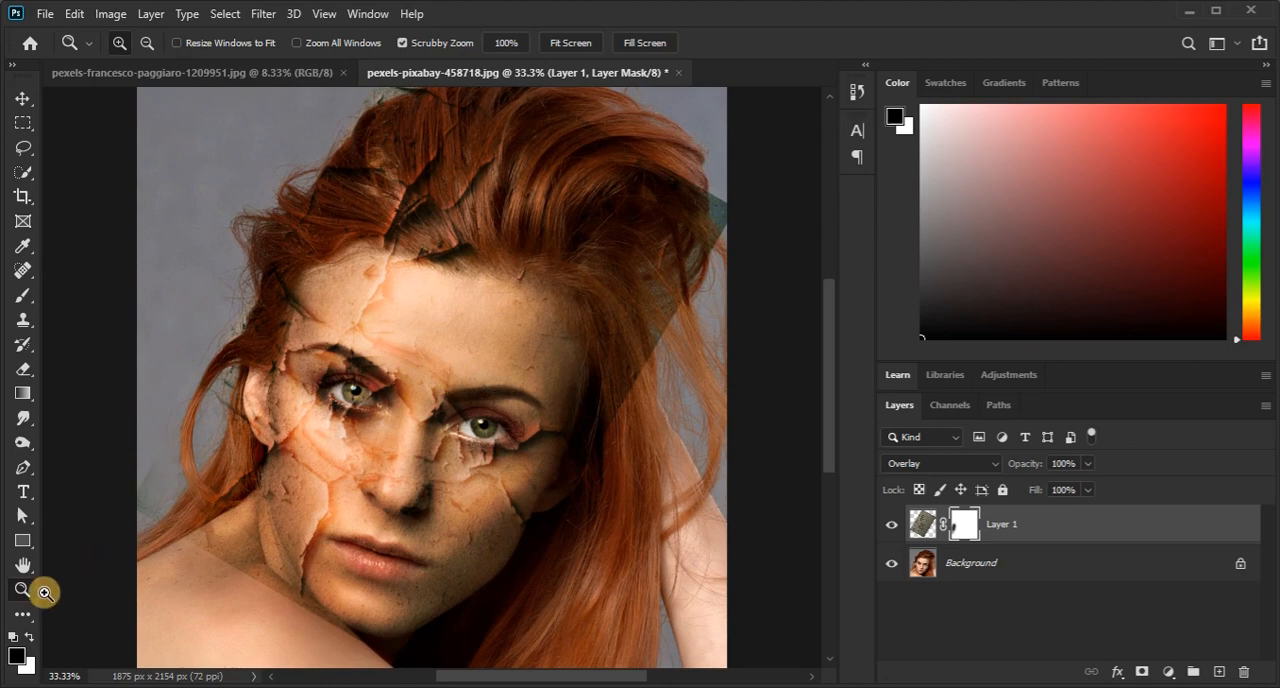
pyautogui.click(24, 296)
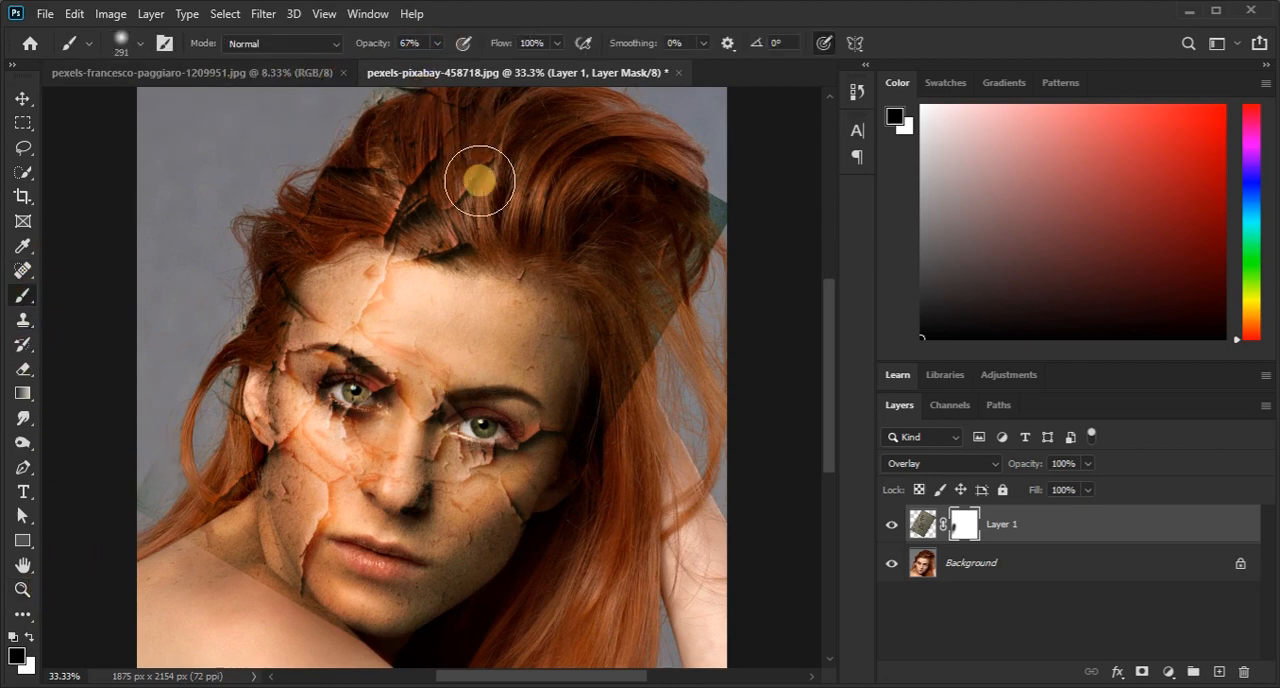
pyautogui.moveTo(697, 230)
pyautogui.mouseDown()
pyautogui.moveTo(597, 213)
pyautogui.moveTo(456, 194)
pyautogui.moveTo(445, 230)
pyautogui.moveTo(400, 240)
pyautogui.moveTo(436, 269)
pyautogui.moveTo(320, 302)
pyautogui.moveTo(450, 290)
pyautogui.mouseUp()
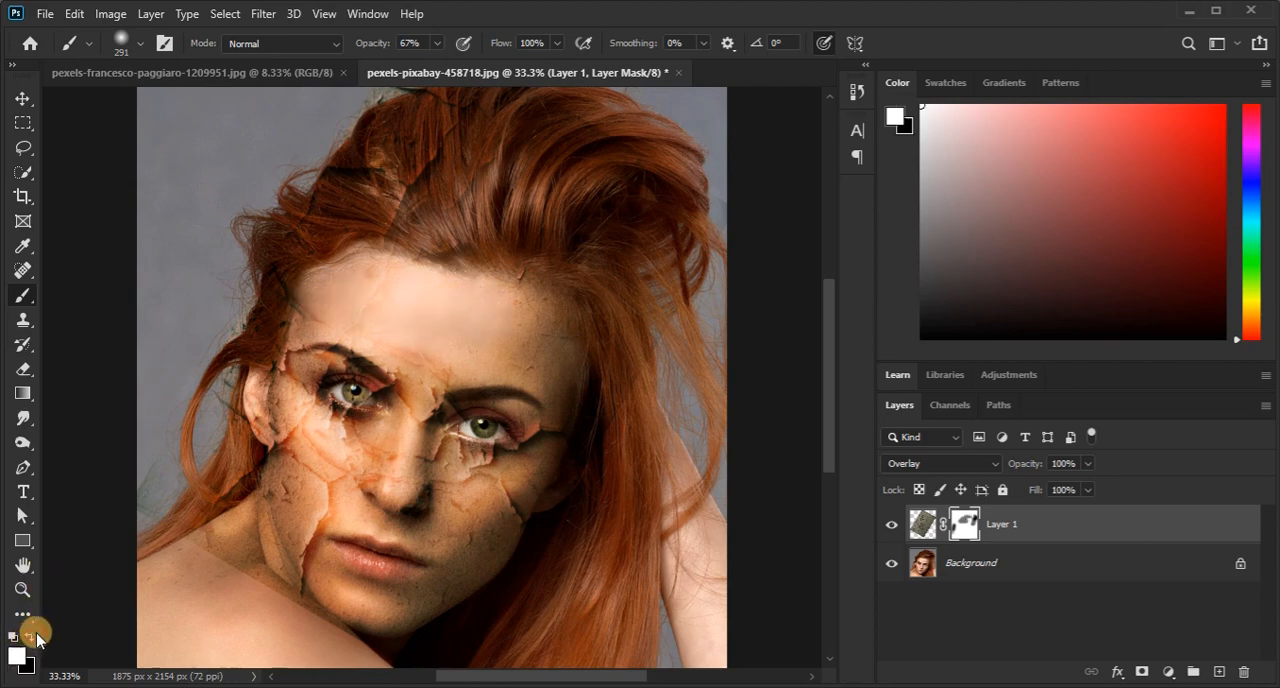
pyautogui.moveTo(325, 329)
pyautogui.mouseDown()
pyautogui.moveTo(353, 294)
pyautogui.moveTo(416, 311)
pyautogui.moveTo(453, 292)
pyautogui.moveTo(379, 330)
pyautogui.moveTo(456, 296)
pyautogui.moveTo(437, 322)
pyautogui.moveTo(474, 301)
pyautogui.mouseUp()
pyautogui.moveTo(171, 523)
pyautogui.mouseDown()
pyautogui.moveTo(229, 523)
pyautogui.moveTo(226, 491)
pyautogui.mouseUp()
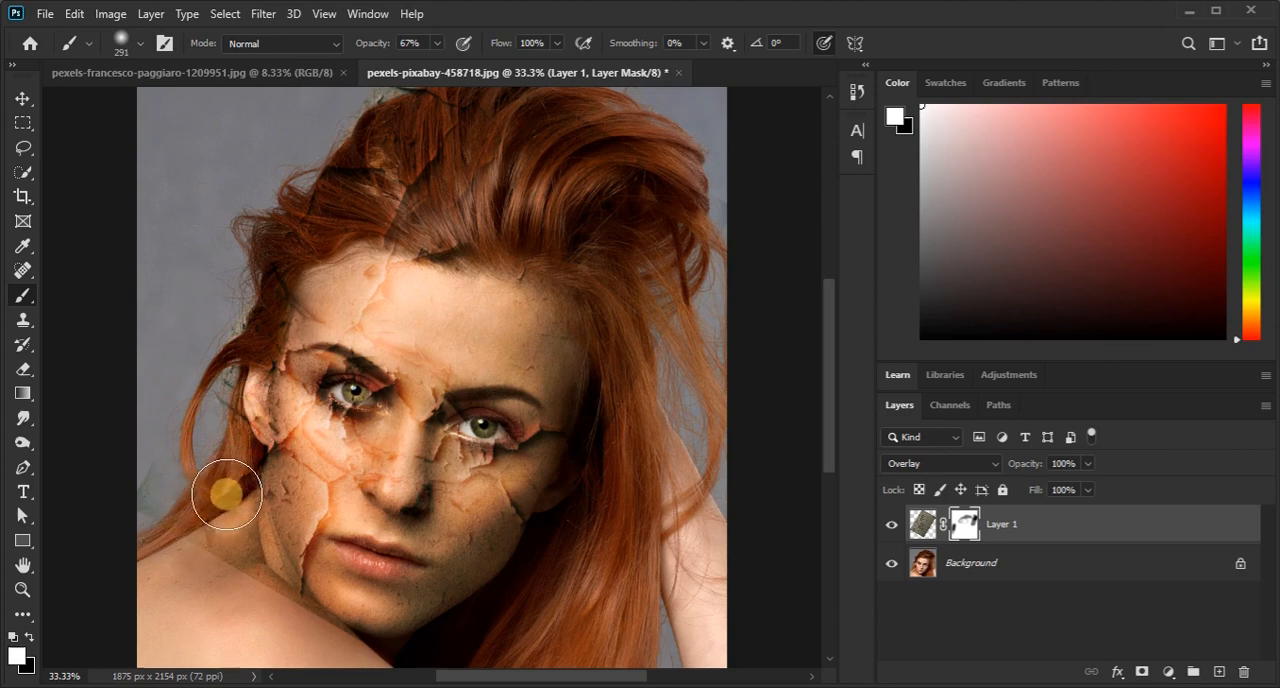
# Set the brush opacity to 95% and paint black on the mask to remove the remaining texture from the hair.
pyautogui.click(27, 636)
pyautogui.moveTo(437, 43); pyautogui.dragTo(461, 68)
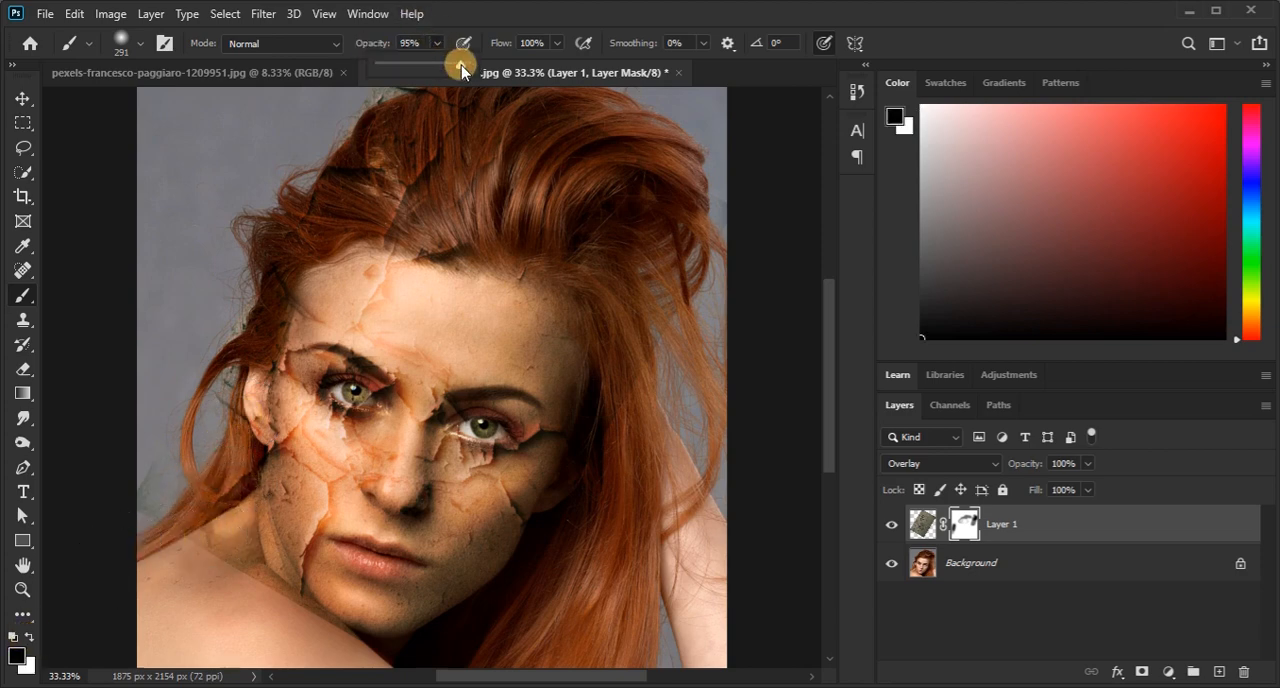
pyautogui.moveTo(365, 217)
pyautogui.mouseDown()
pyautogui.moveTo(446, 191)
pyautogui.moveTo(337, 206)
pyautogui.moveTo(203, 397)
pyautogui.moveTo(200, 566)
pyautogui.moveTo(286, 394)
pyautogui.moveTo(250, 488)
pyautogui.moveTo(336, 550)
pyautogui.moveTo(243, 475)
pyautogui.moveTo(240, 423)
pyautogui.mouseUp()
# Reduce the brush to 100 px and mask out the texture along the hairline and where the hair meets the shoulder.
pyautogui.hotkey('ctrl', '+')
pyautogui.press('[')
pyautogui.press('[')
pyautogui.press('[')
pyautogui.press('[')
pyautogui.press('[')
pyautogui.press('[')
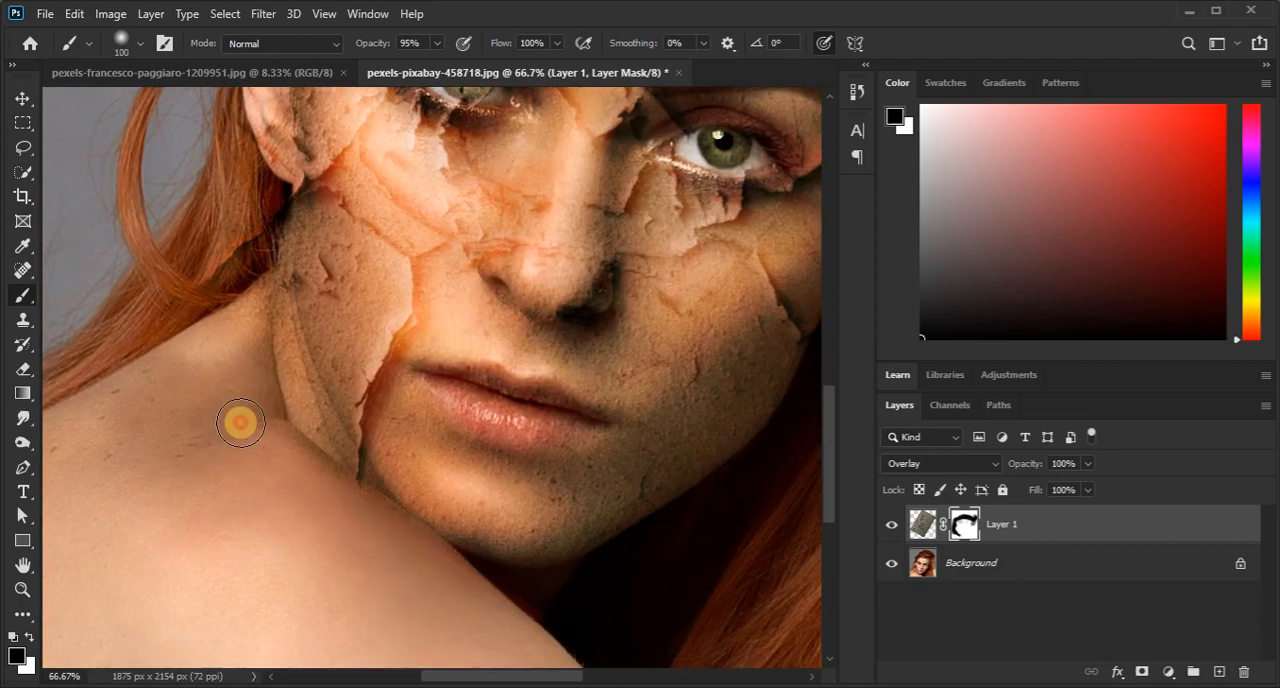
pyautogui.scroll(-2, 120, 420)
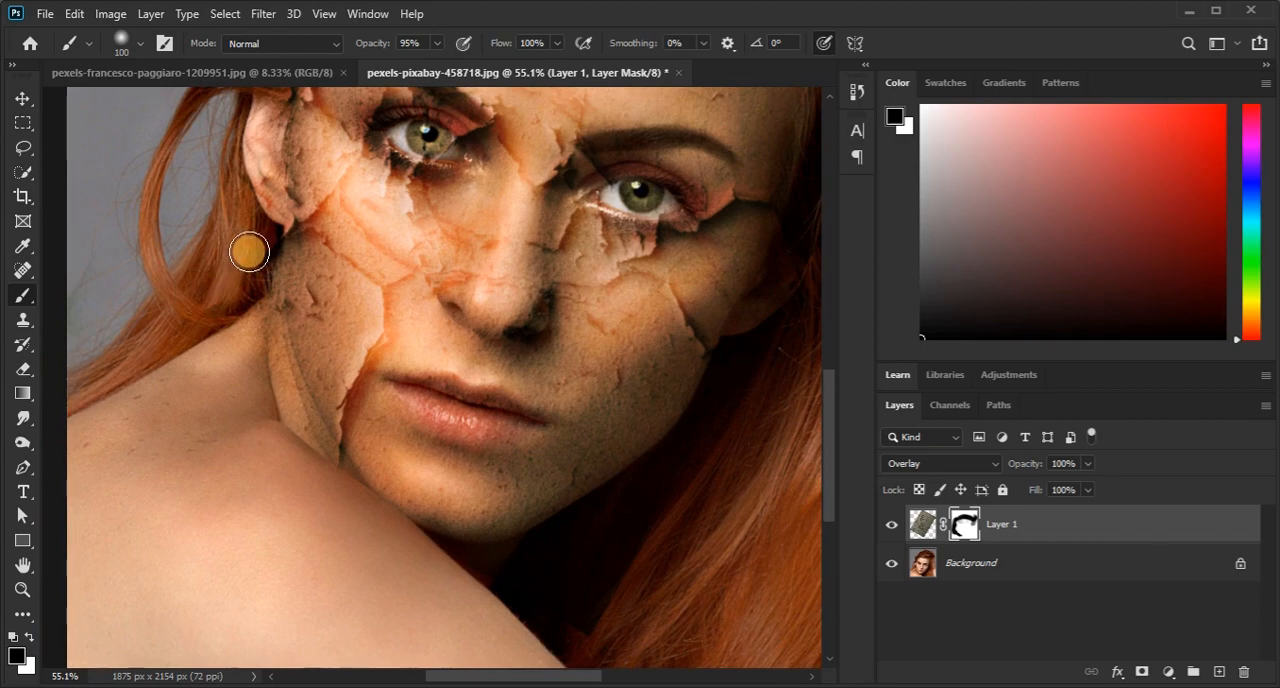
pyautogui.moveTo(373, 282); pyautogui.dragTo(220, 560)
pyautogui.moveTo(345, 305); pyautogui.dragTo(469, 266)
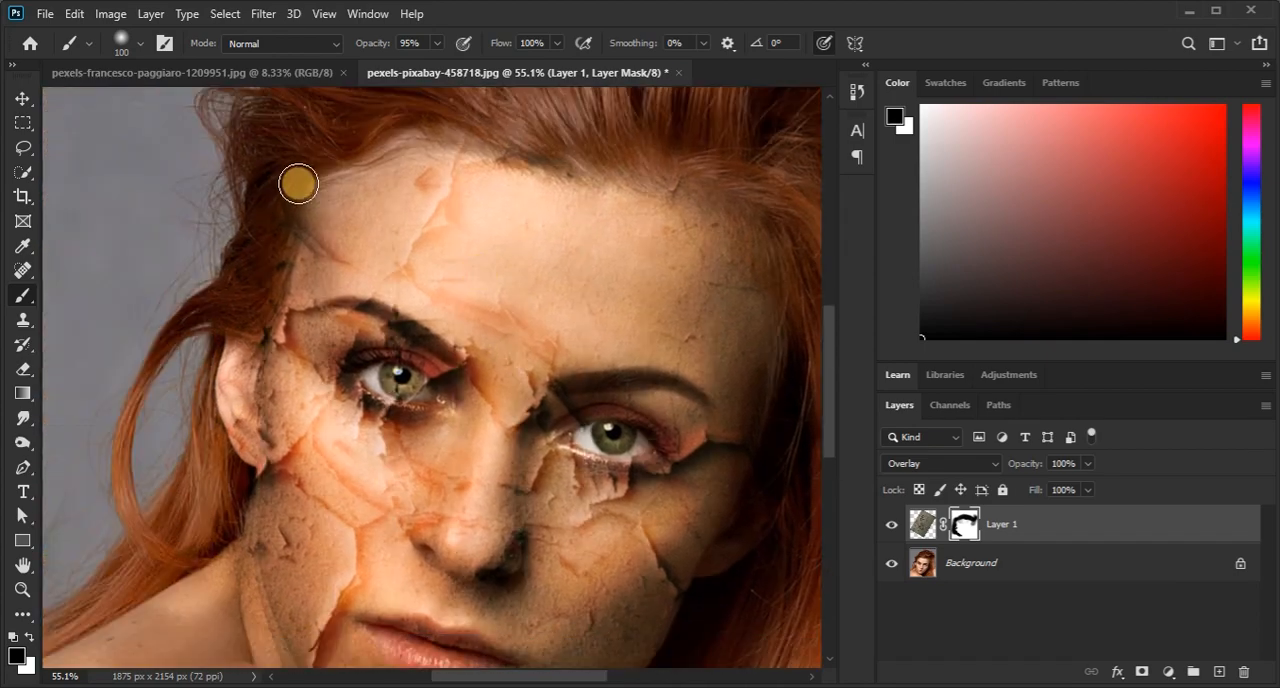
pyautogui.scroll(-2, 263, 283)
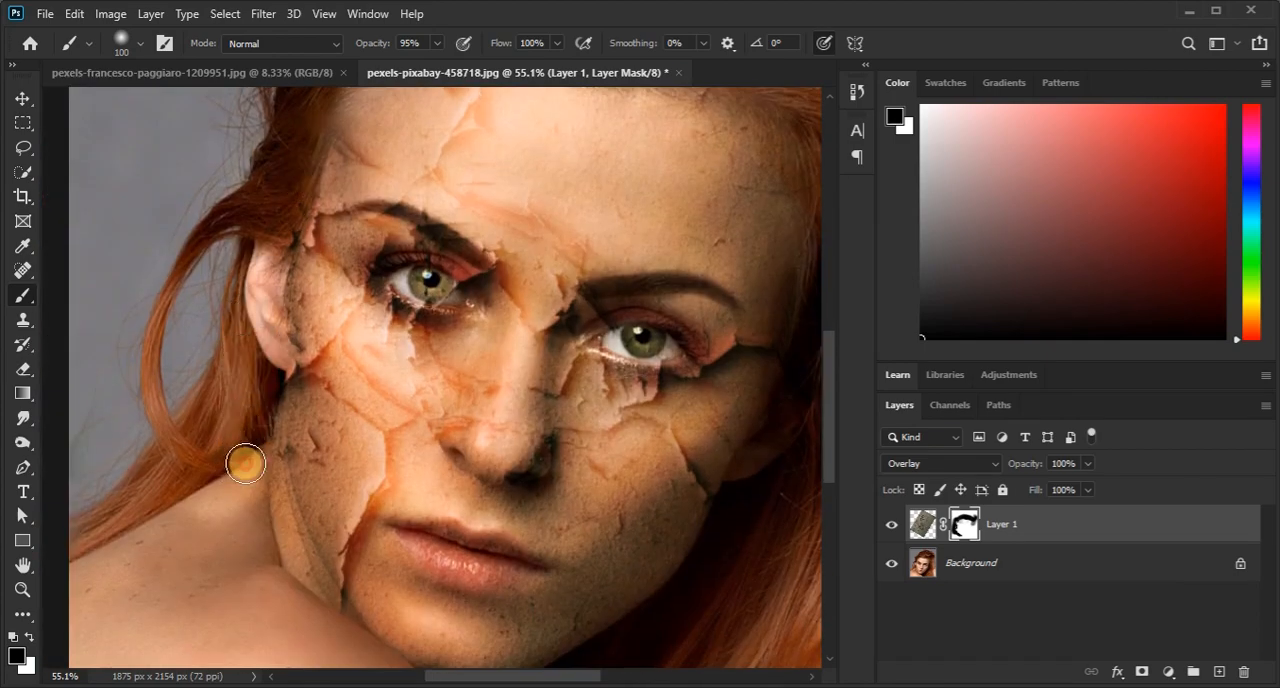
# Reduce the brush to 70 px and mask the texture off both eyes.
pyautogui.scroll(-4, 246, 464)
pyautogui.scroll(5, 375, 430)
pyautogui.press('[')
pyautogui.press('[')
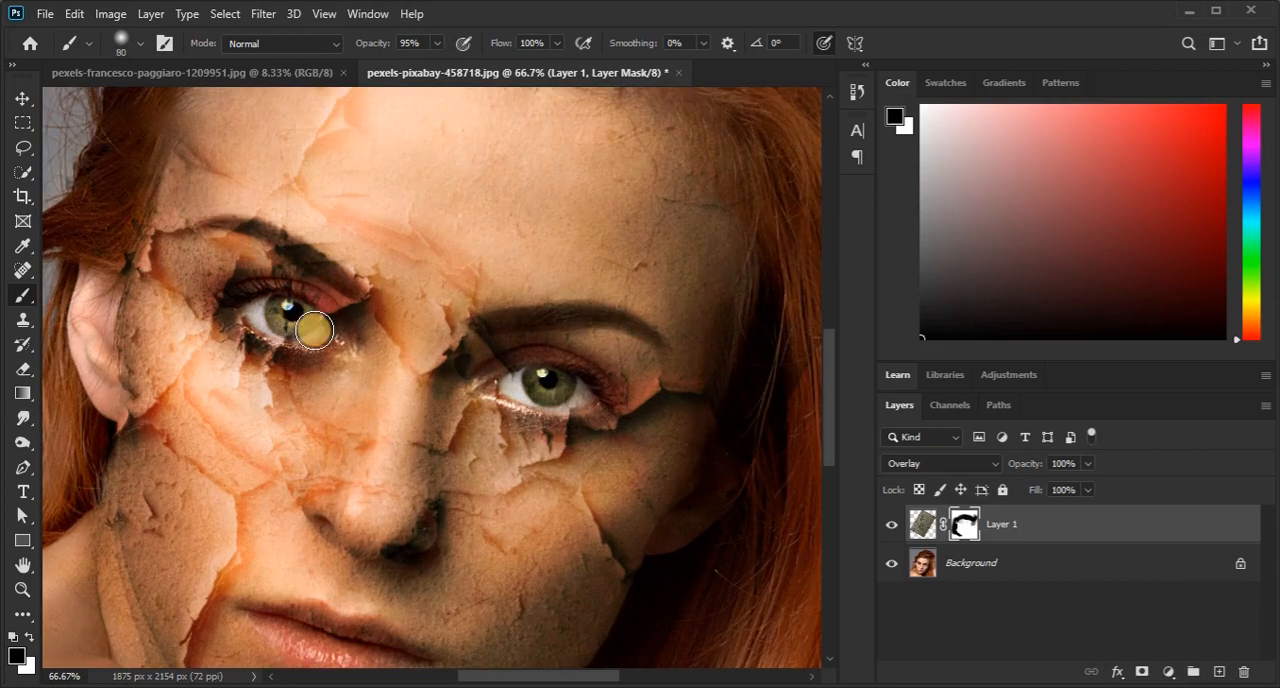
pyautogui.press('[')
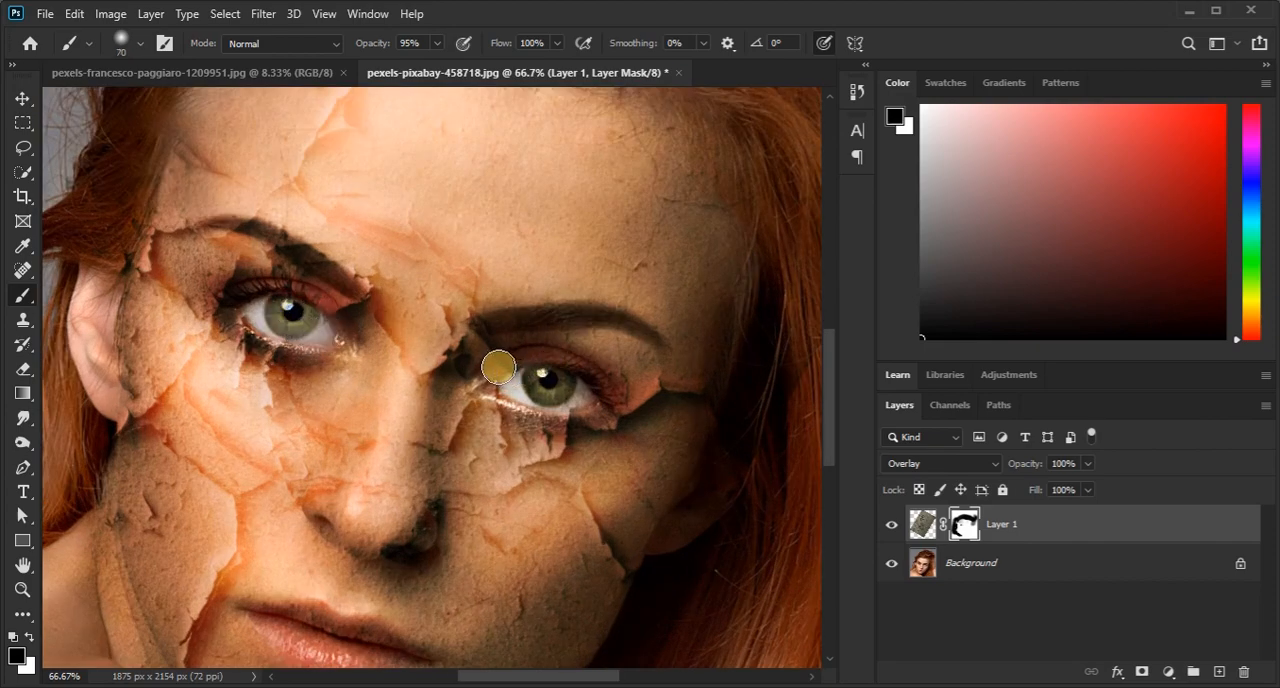
# Enlarge the brush to 300 px and mask out the leftover texture on the background above the hair.
pyautogui.scroll(-5, 589, 394)
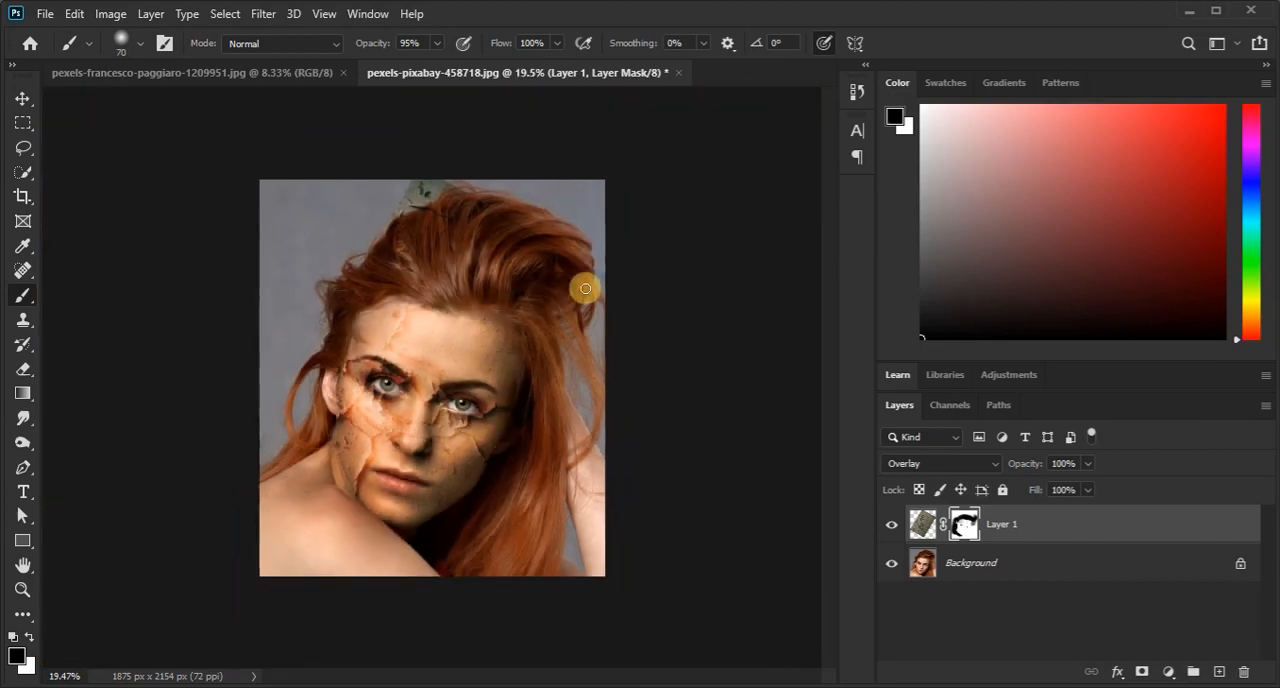
pyautogui.press(']')
pyautogui.press(']')
pyautogui.press(']')
pyautogui.press(']')
pyautogui.press(']')
pyautogui.press(']')
pyautogui.press(']')
pyautogui.press(']')
pyautogui.press(']')
pyautogui.moveTo(423, 195); pyautogui.dragTo(417, 200)
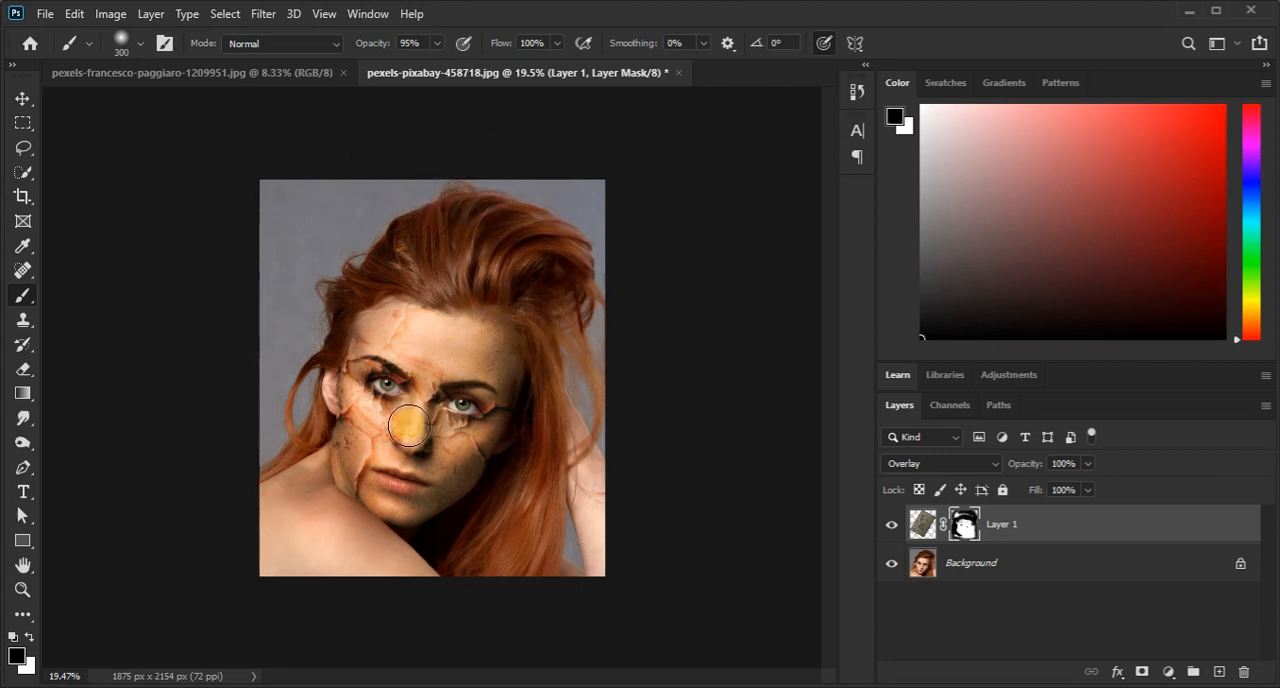
# Switch the mask brush to white and reduce its size to 150 px.
pyautogui.scroll(3, 408, 426)
pyautogui.press('x')
pyautogui.press('[')
pyautogui.press('[')
pyautogui.press('[')
pyautogui.press('[')
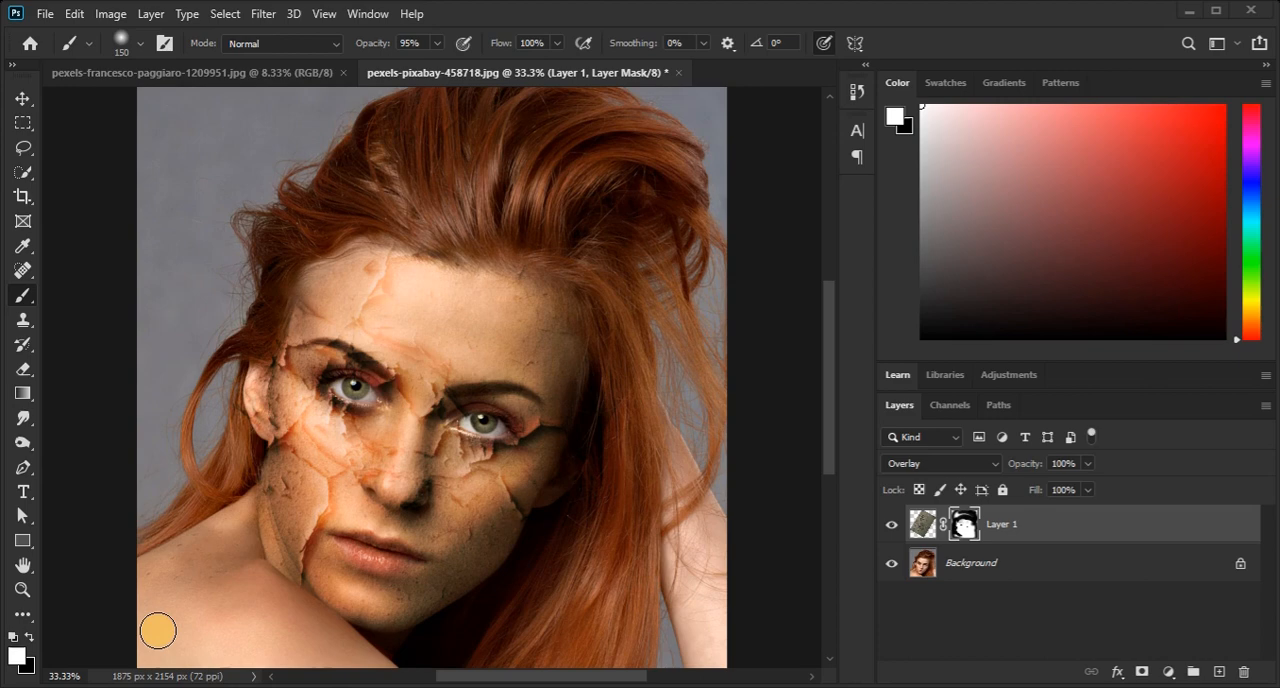
# Apply the Displace filter to Layer 1's texture image with horizontal and vertical scale 10, Stretch To Fit and Repeat Edge Pixels.
pyautogui.click(922, 523)
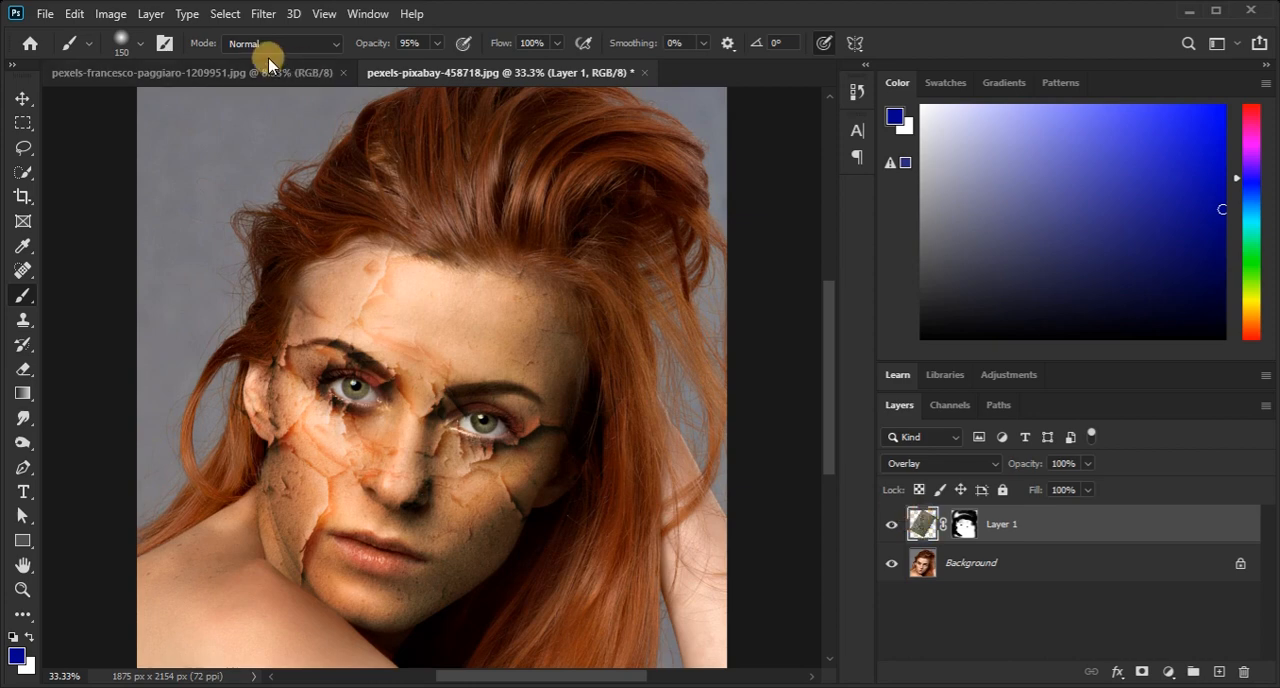
pyautogui.click(263, 14)
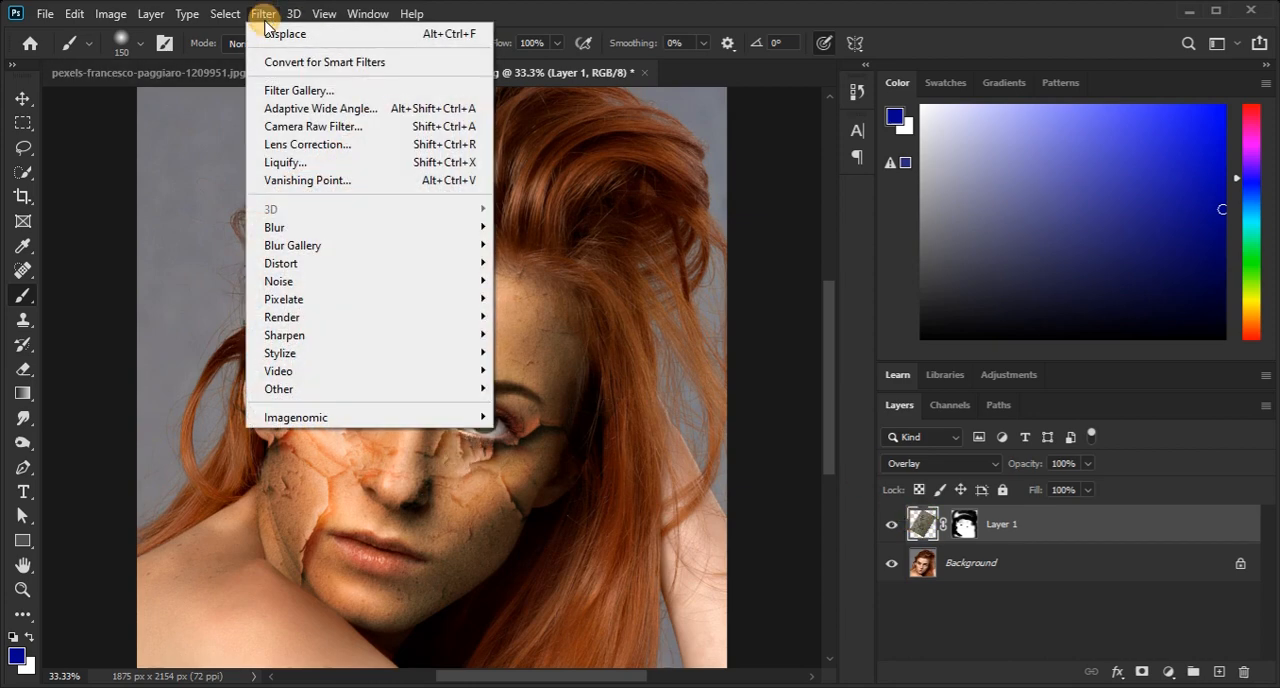
pyautogui.moveTo(310, 266)
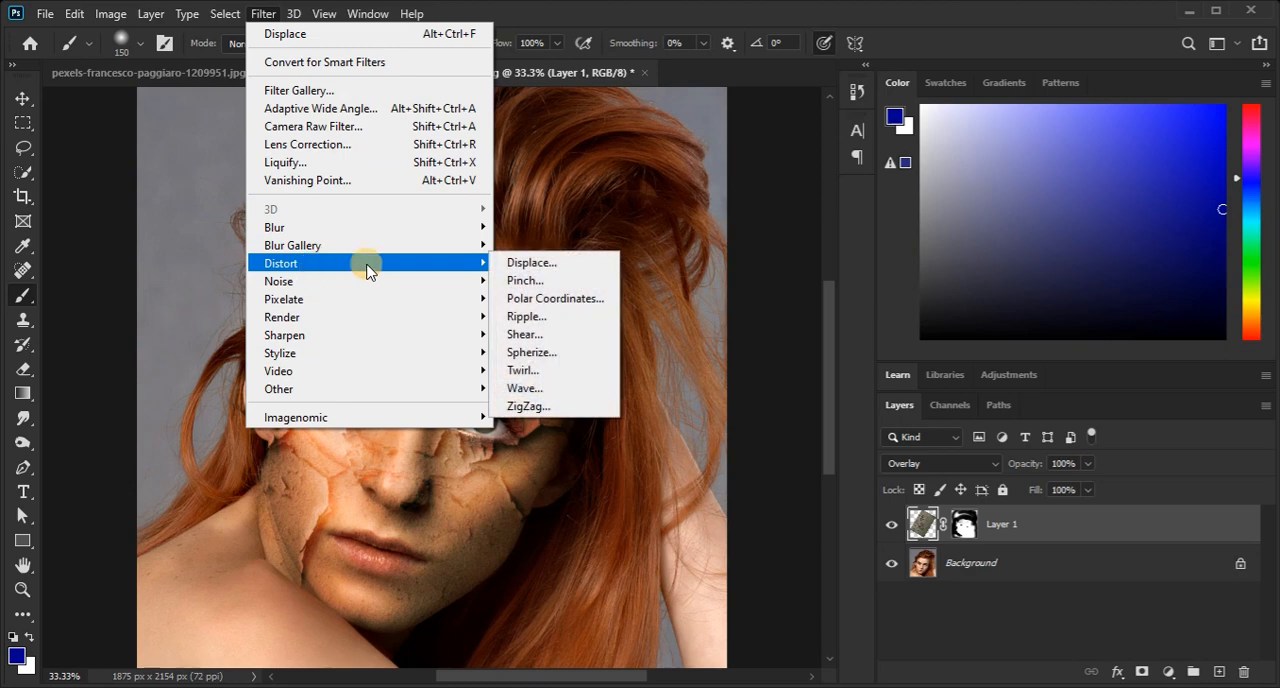
pyautogui.click(511, 263)
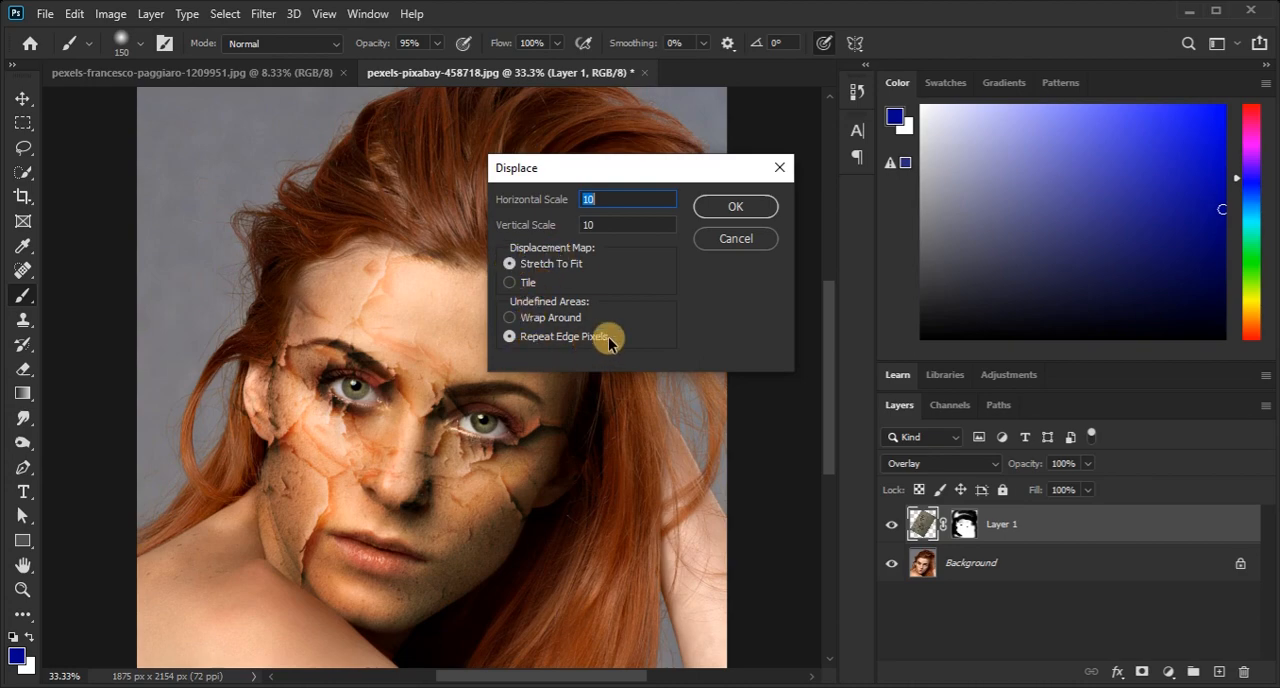
pyautogui.click(722, 207)
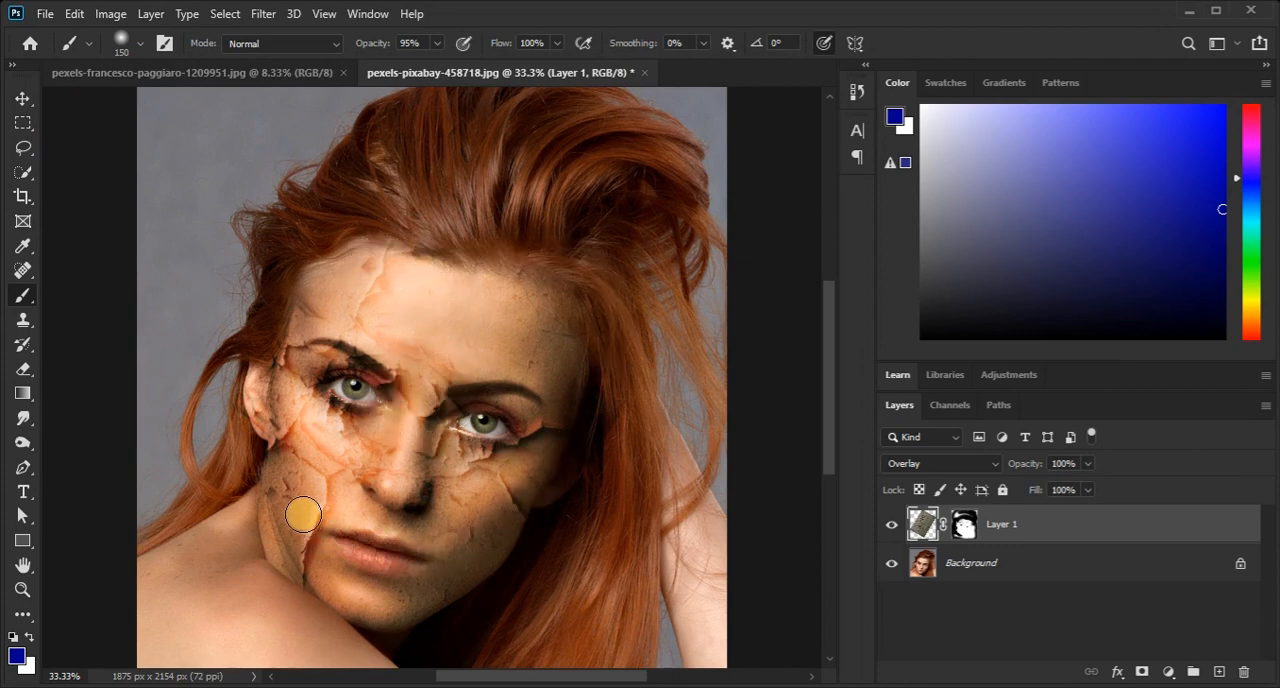
# Undo and redo the Displace filter twice to compare the texture on the face before and after the distortion.
pyautogui.click(74, 13)
pyautogui.click(128, 29)
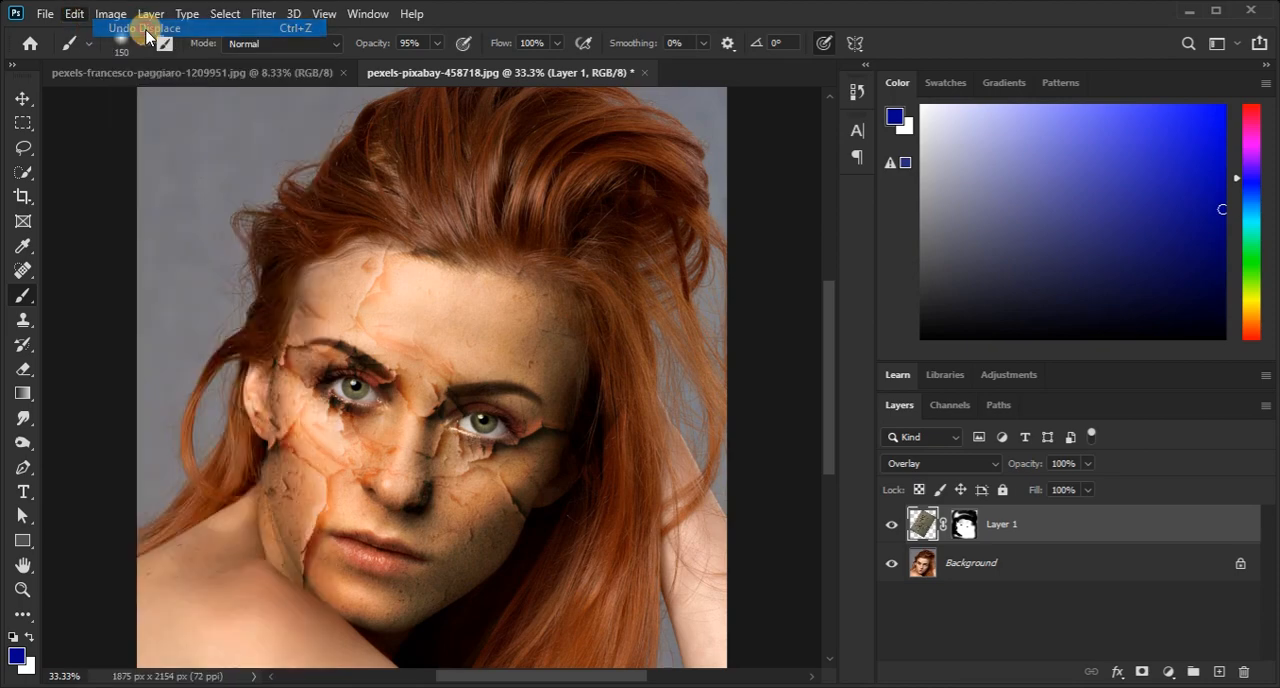
pyautogui.click(74, 13)
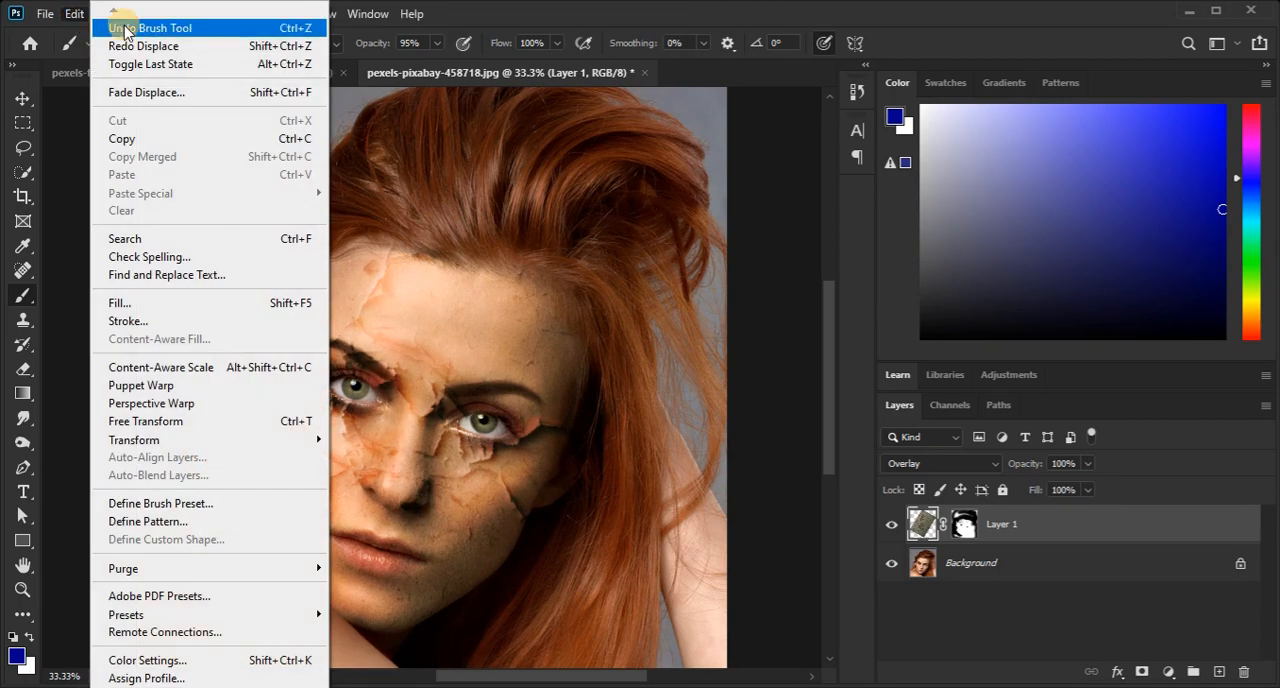
pyautogui.click(150, 46)
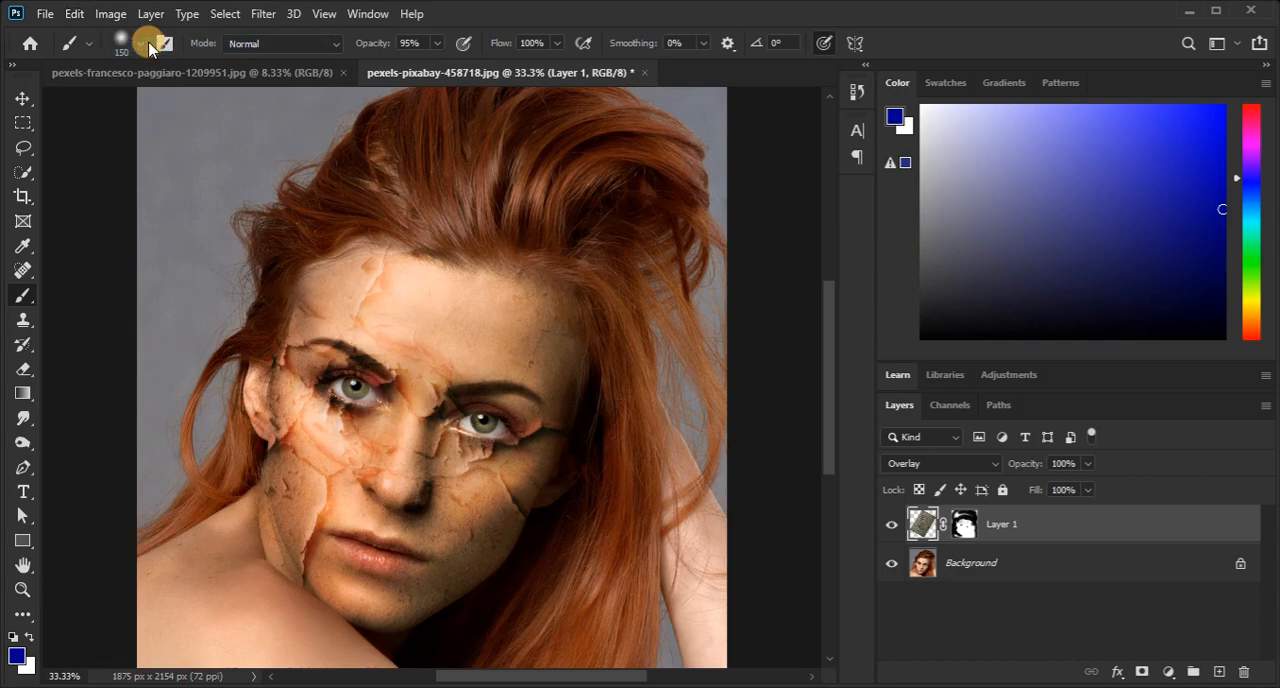
pyautogui.click(74, 13)
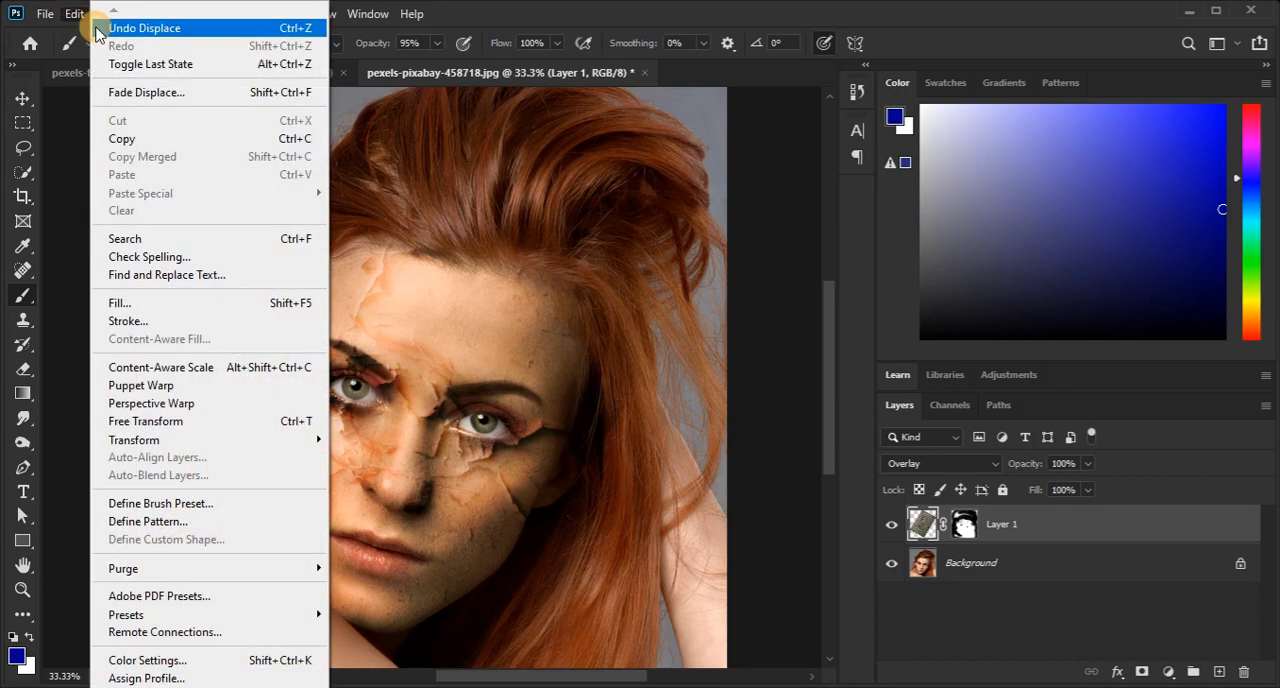
pyautogui.click(123, 31)
pyautogui.click(74, 13)
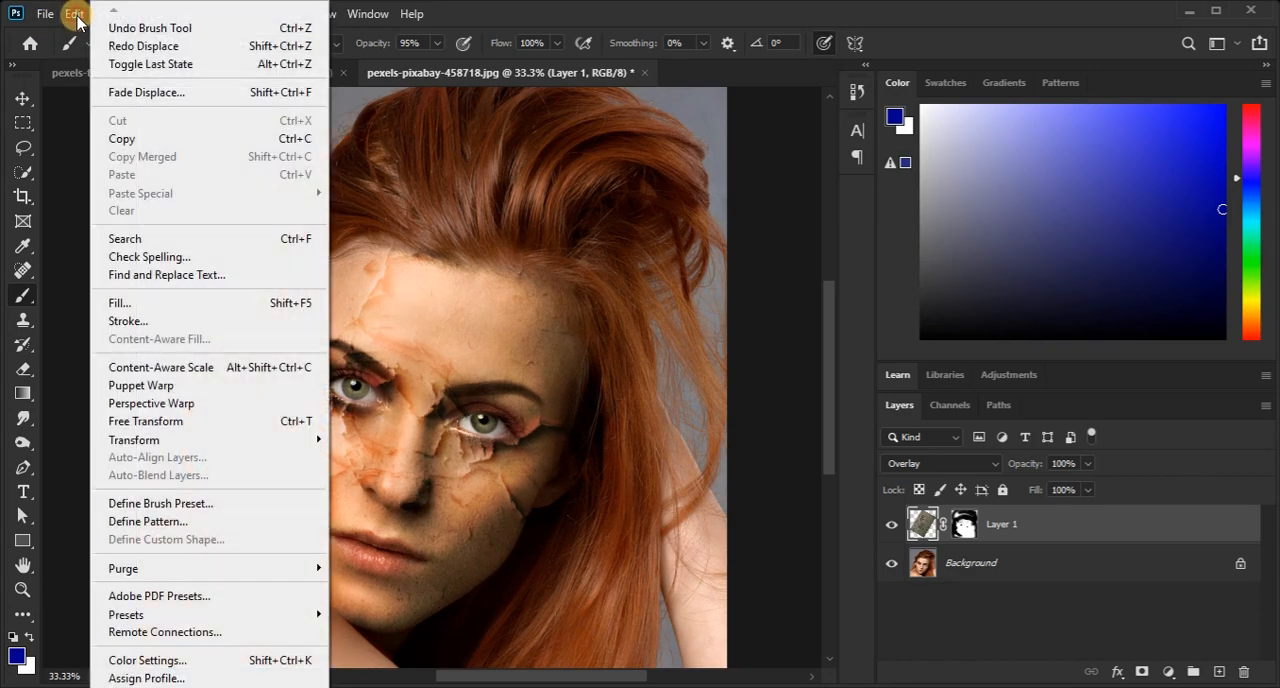
pyautogui.click(140, 47)
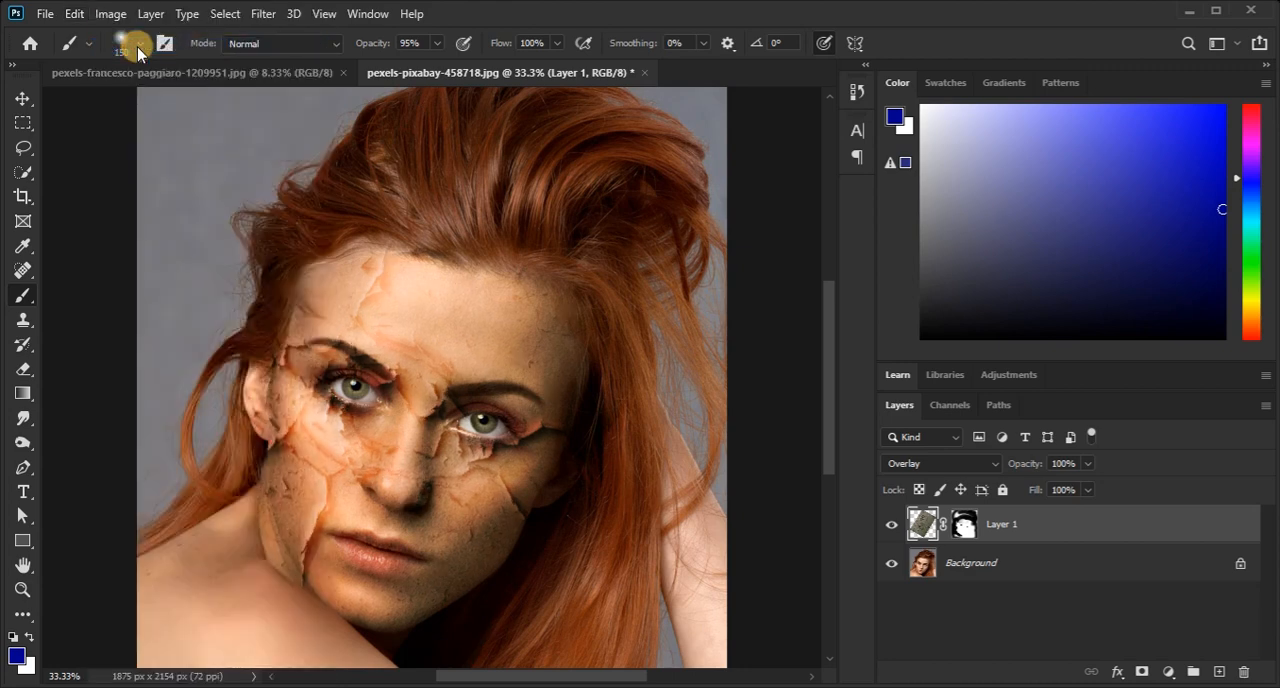